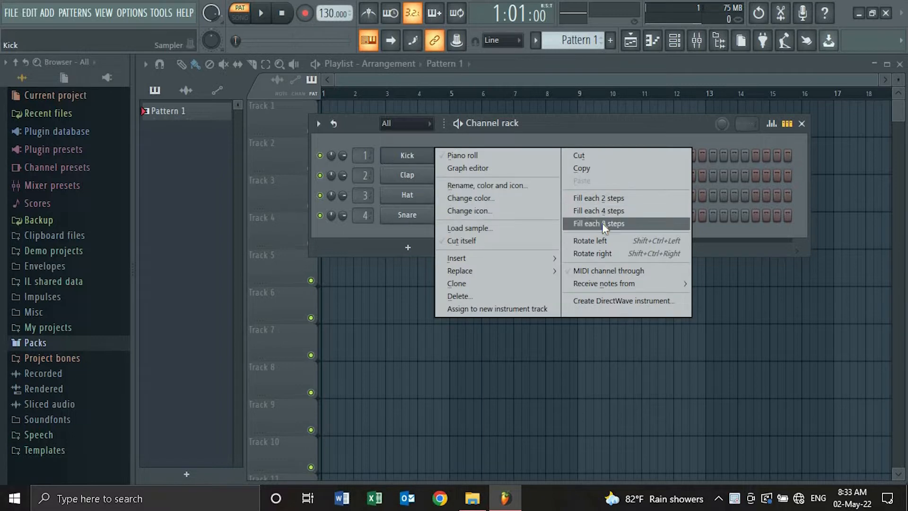
Fill the Kick channel with a hit on each 4 steps
click(603, 209)
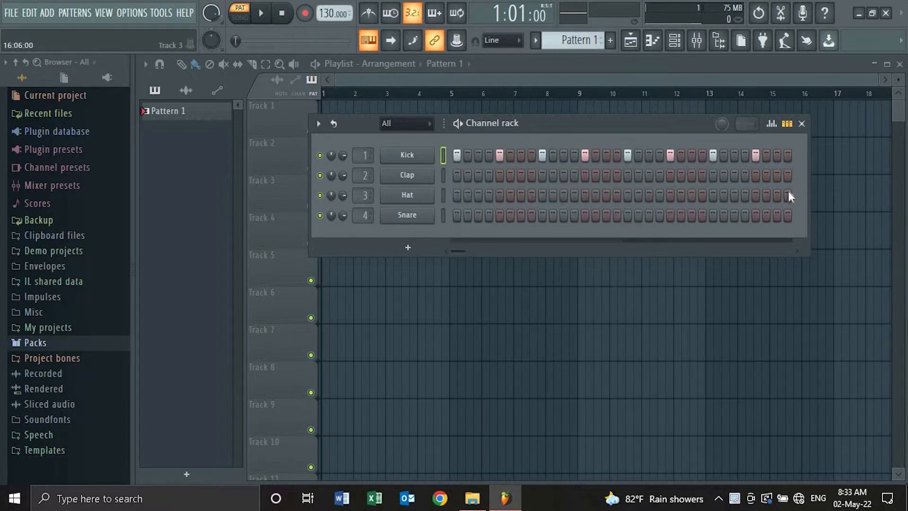
Try clap hits on every fourth step from step 4 to 28, play the pattern, and clear the Clap row
click(489, 174)
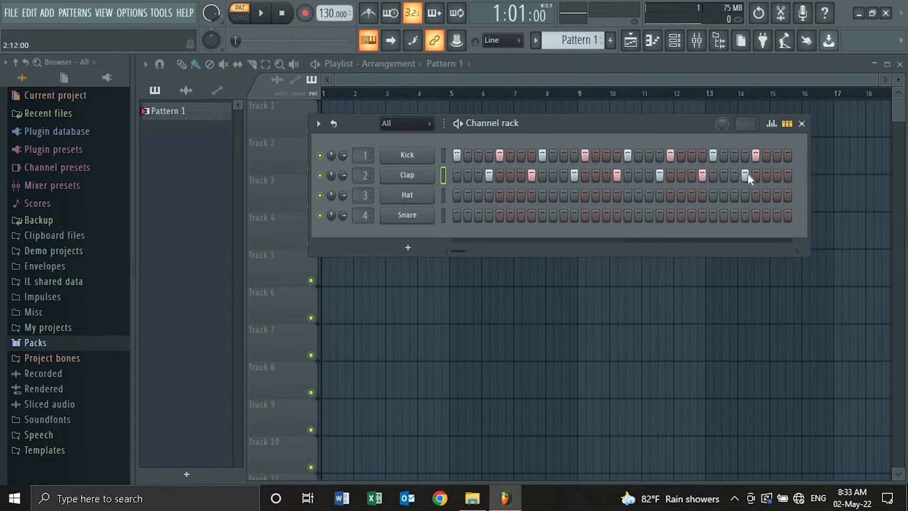
key(space)
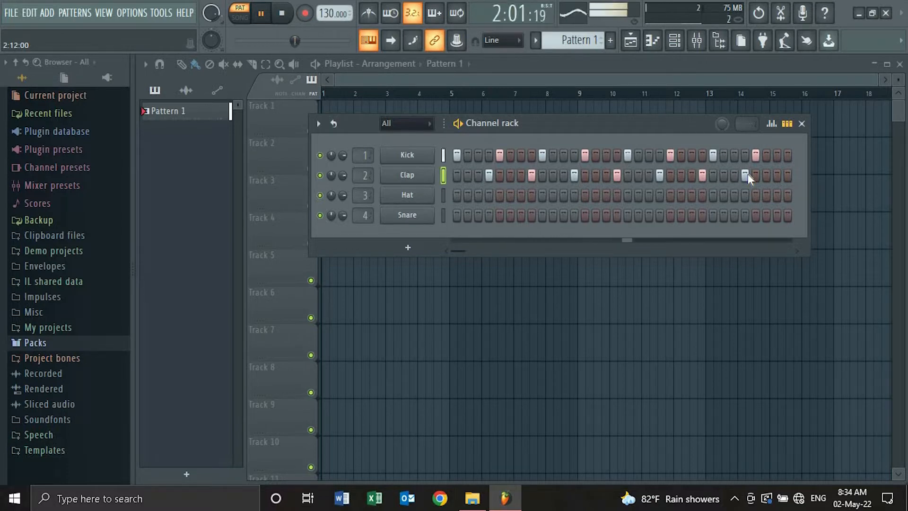
key(space)
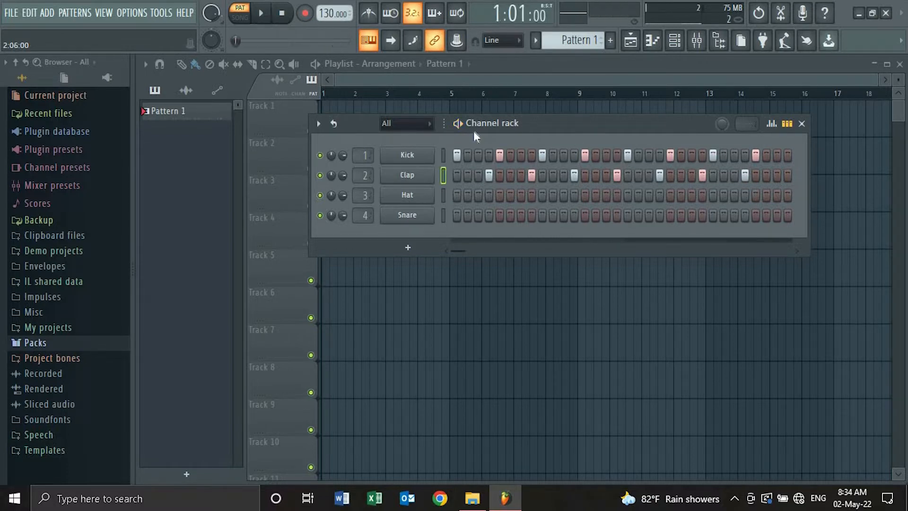
click(489, 175)
click(411, 198)
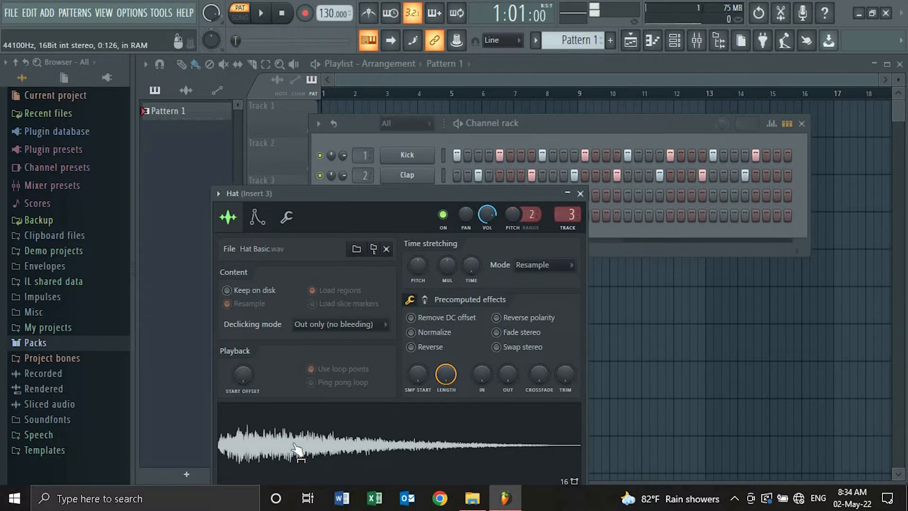
click(580, 193)
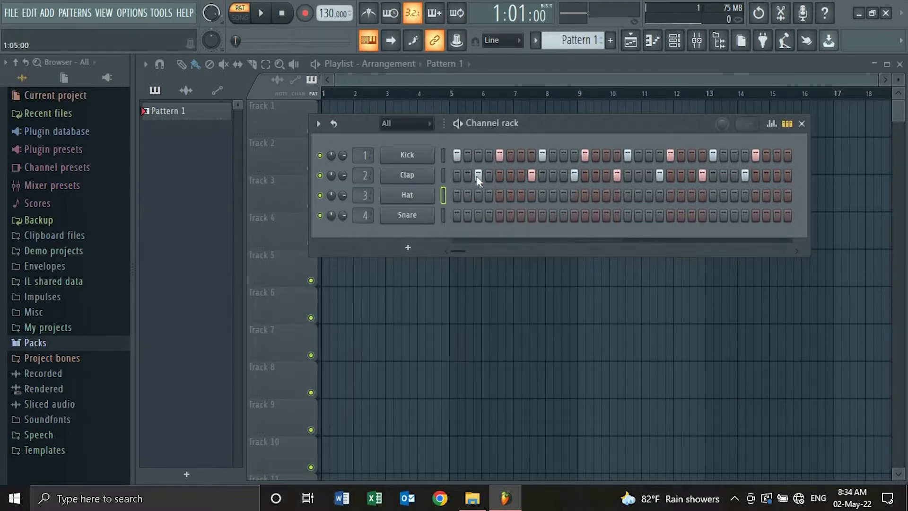
click(476, 175)
drag(610, 181, 741, 178)
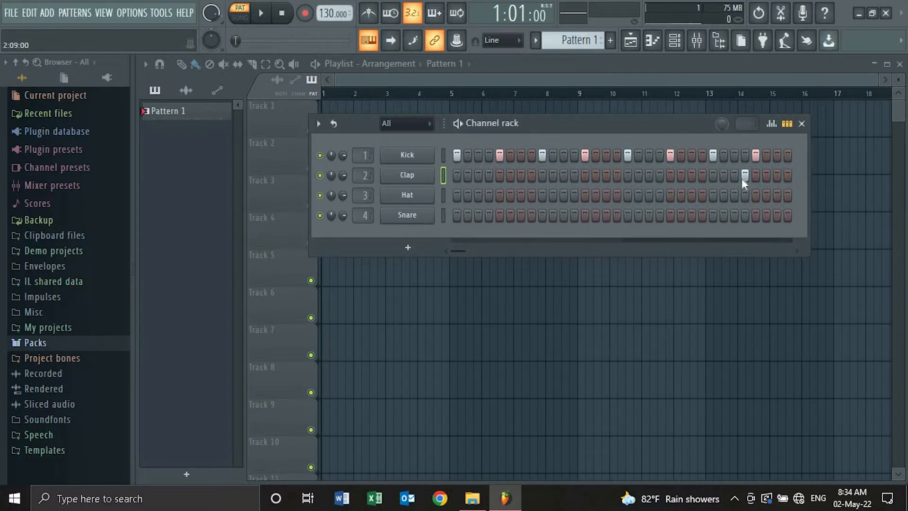
Add hat hits on every fourth step from step 3 to step 31 and play the pattern to check it
click(478, 196)
click(520, 195)
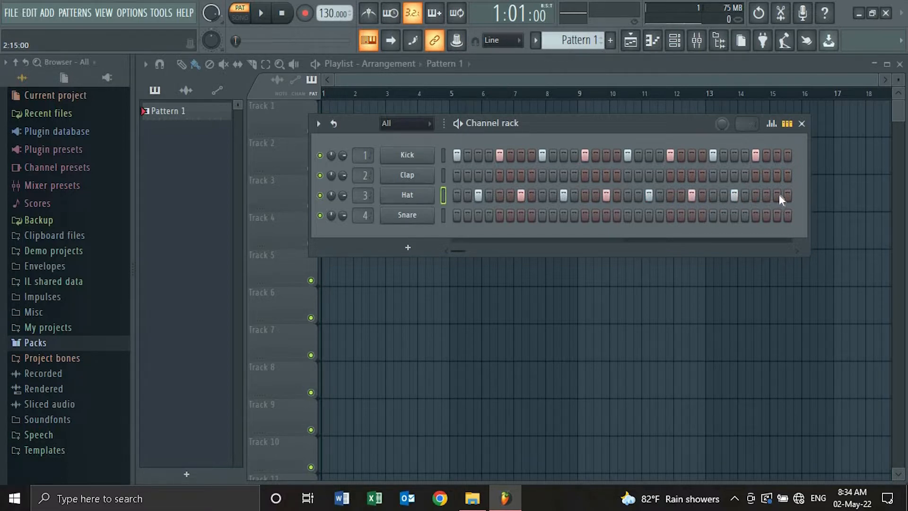
key(space)
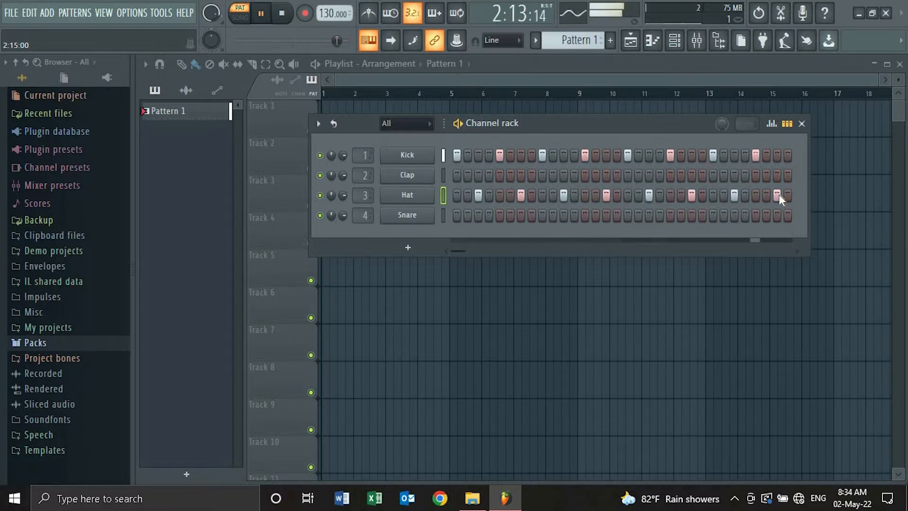
key(space)
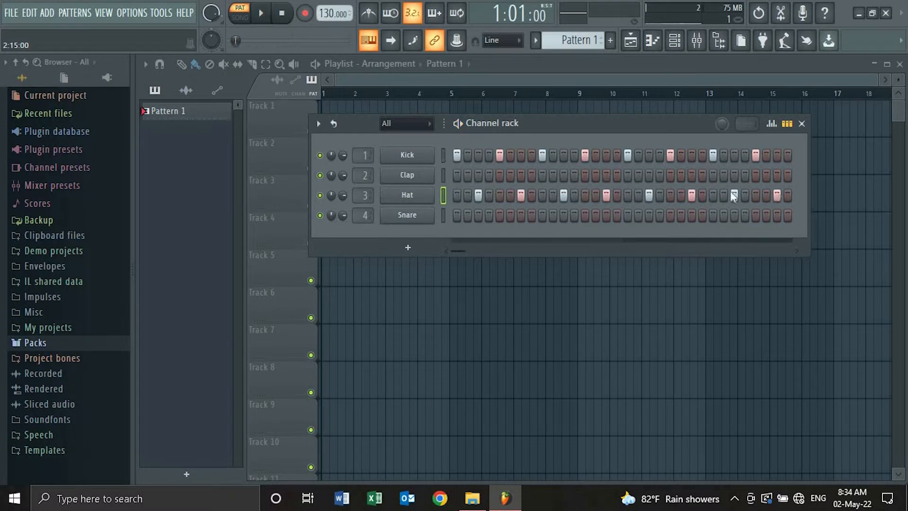
Try snare hits on steps 1, 9, 13, 17, 21, 25 and 29 during playback, and clear the Snare row
click(468, 216)
click(543, 215)
key(space)
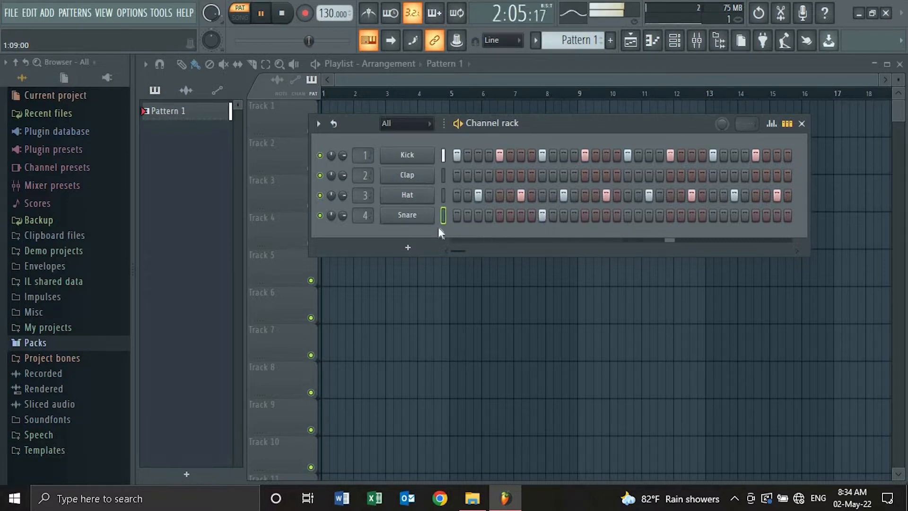
click(456, 216)
click(585, 215)
click(628, 215)
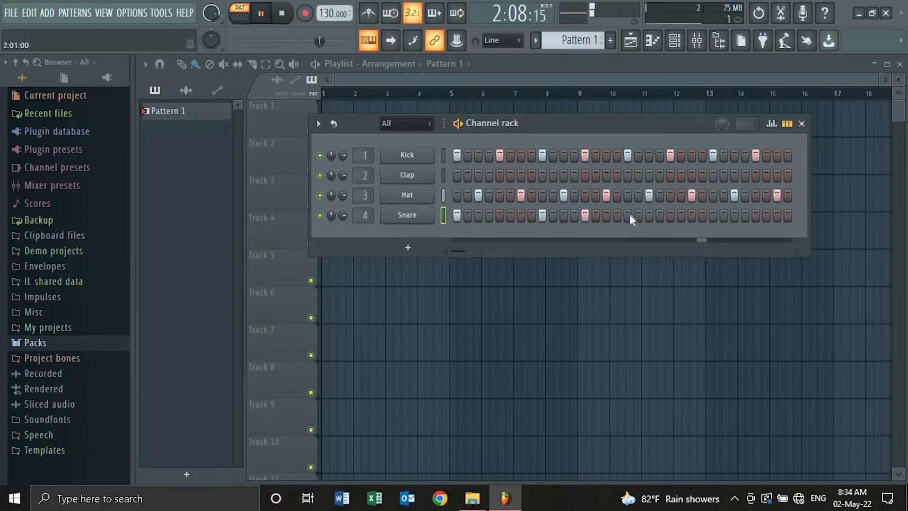
click(670, 215)
click(712, 216)
click(755, 216)
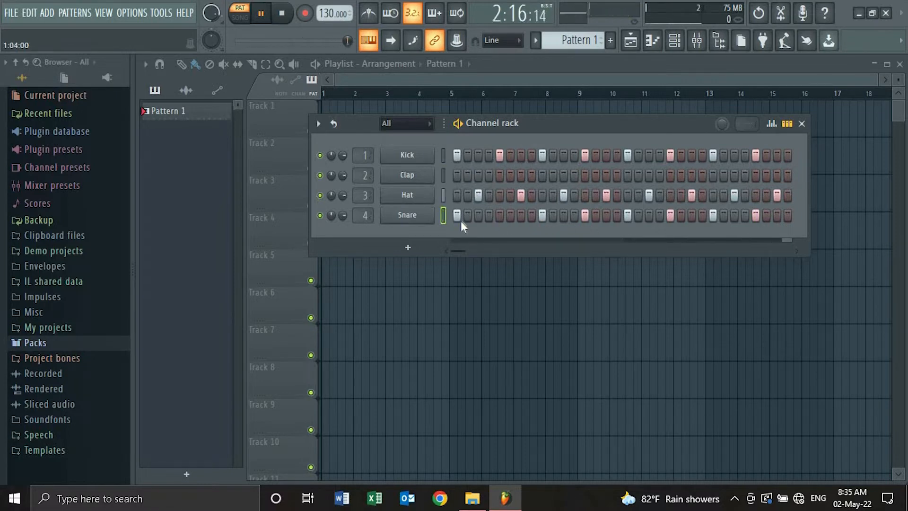
mouse_move(457, 217)
mouse_down()
mouse_move(565, 232)
mouse_move(756, 225)
mouse_up()
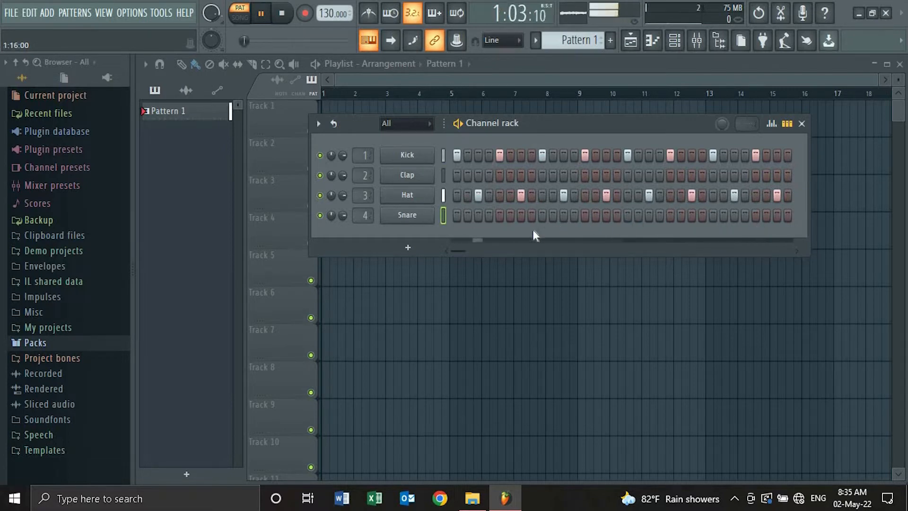
key(space)
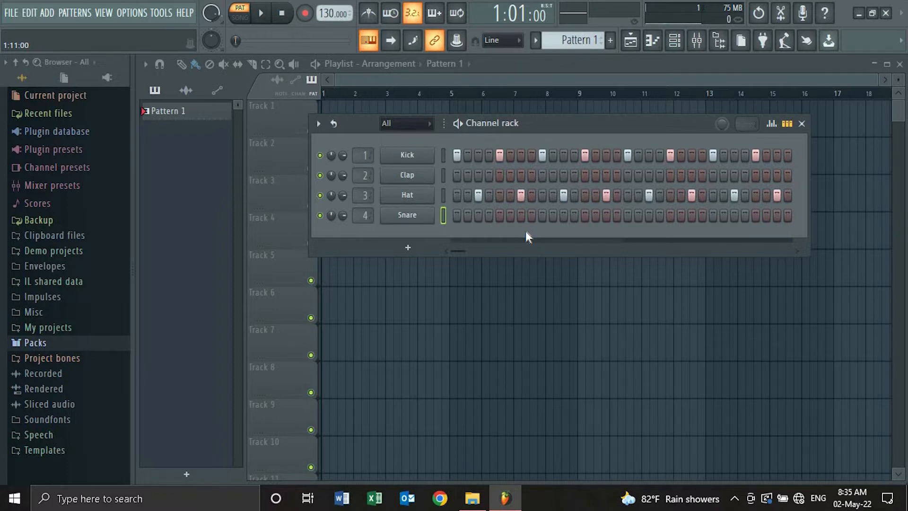
Close the channel rack and paint five consecutive Pattern 1 clips on Track 1 of the playlist, starting at bar 1
click(801, 124)
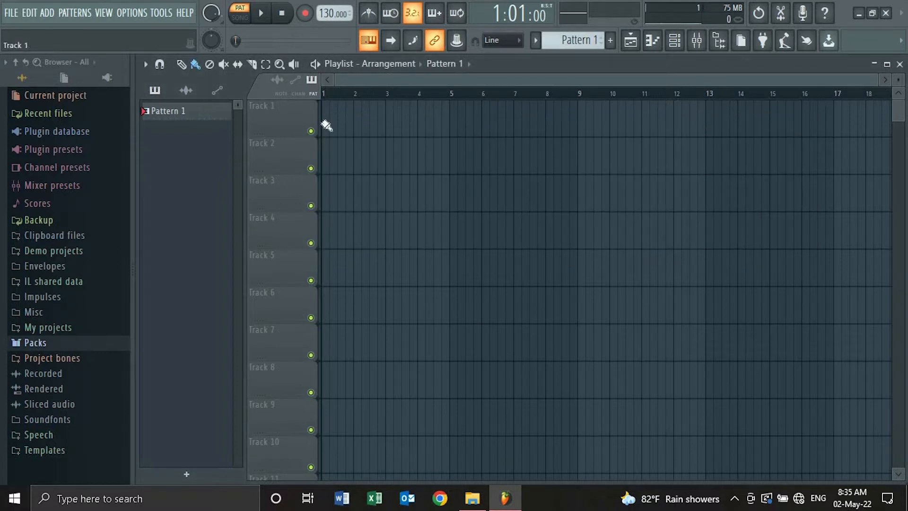
drag(329, 126, 618, 126)
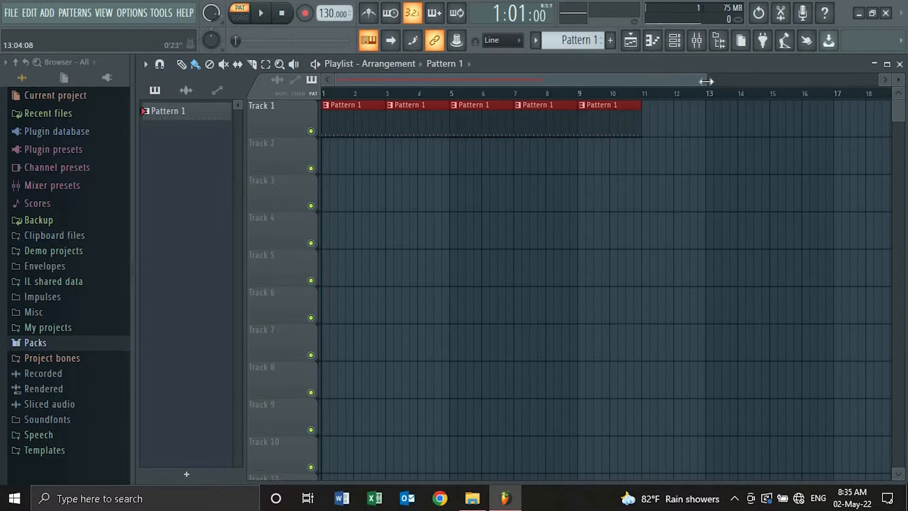
drag(708, 81, 895, 79)
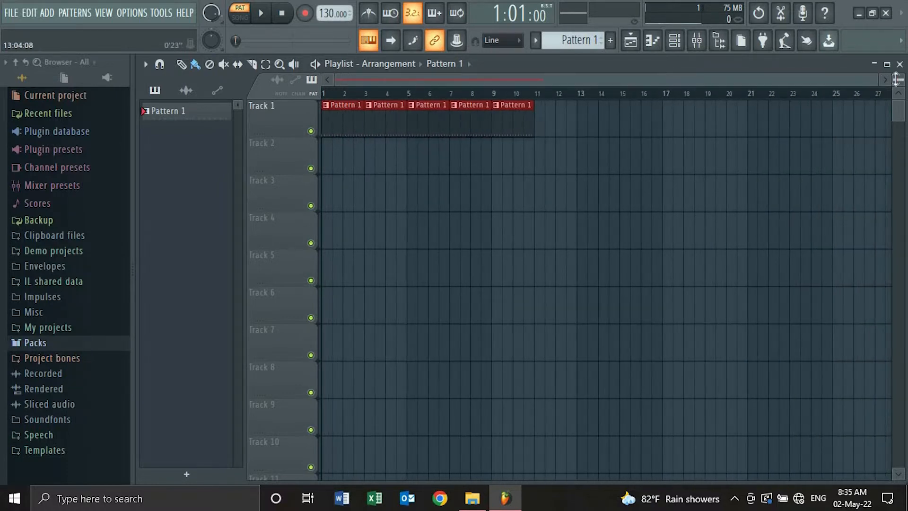
Rename Pattern 1 as "kick pattern" and give it a yellow-green color
right_click(174, 120)
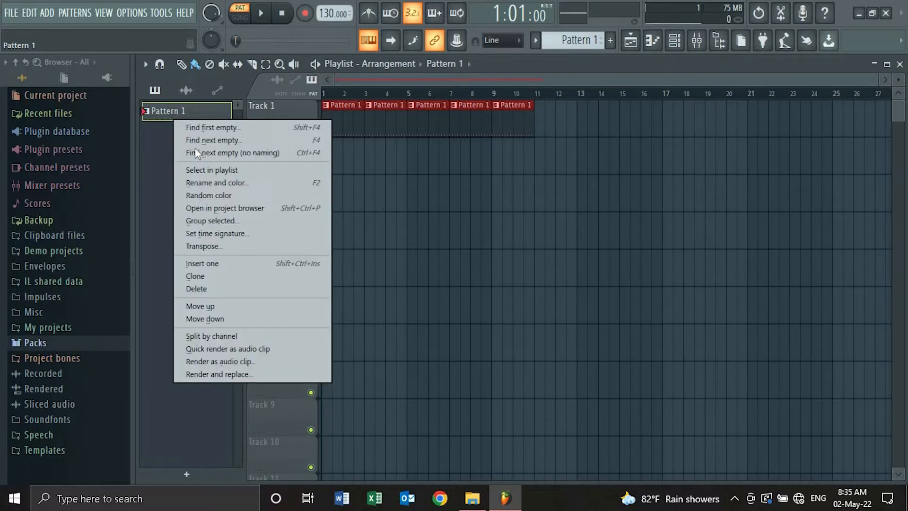
click(204, 187)
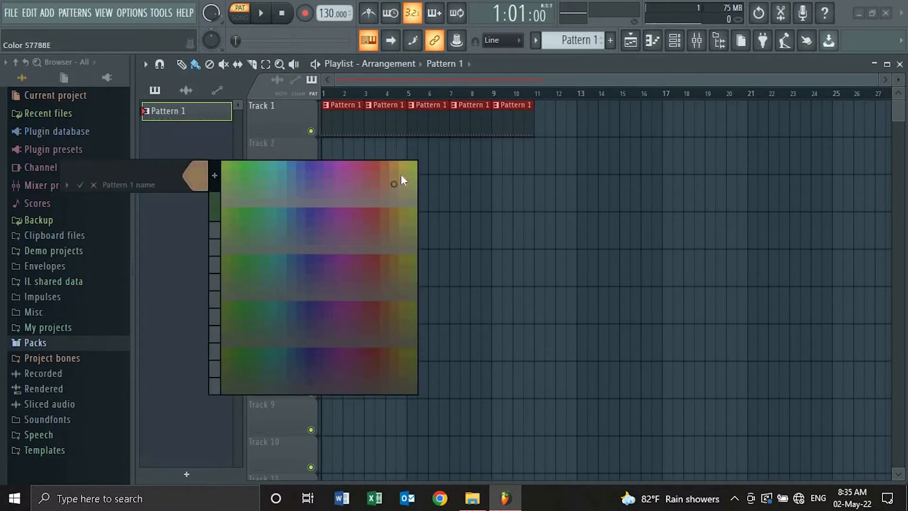
click(412, 166)
click(273, 164)
click(188, 128)
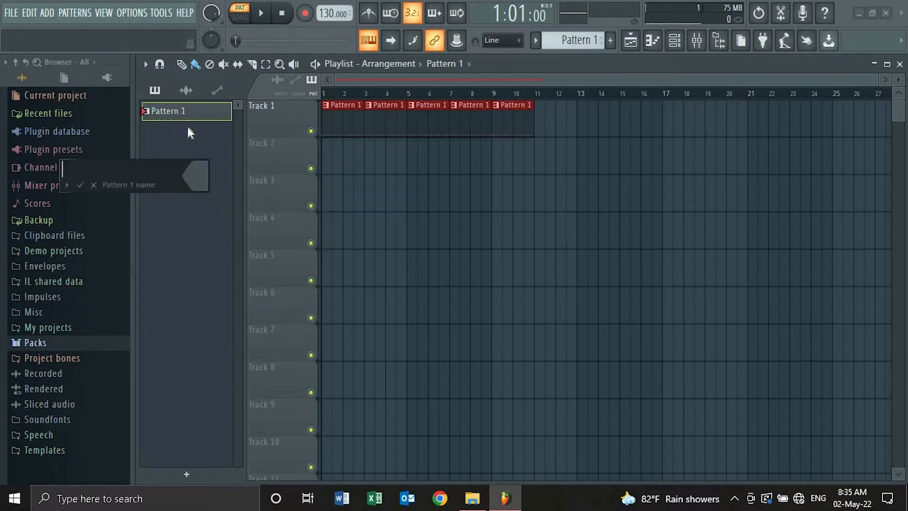
click(199, 176)
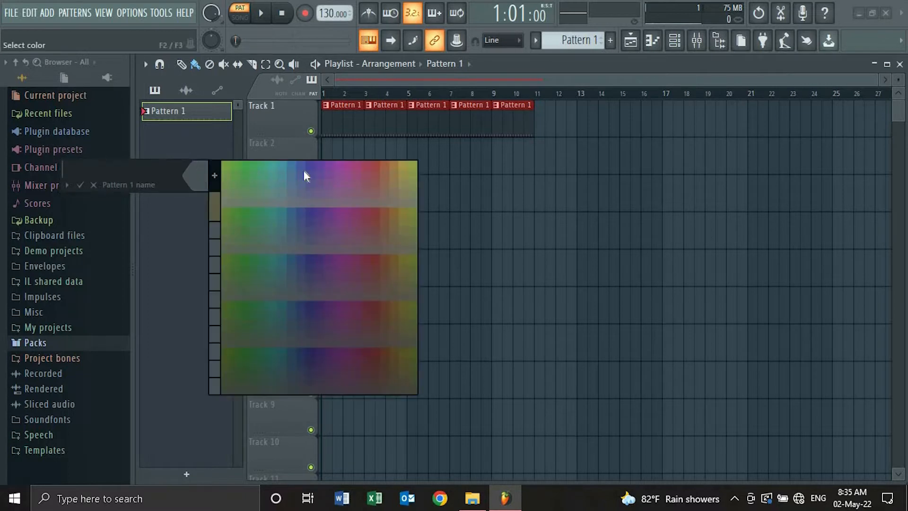
click(414, 163)
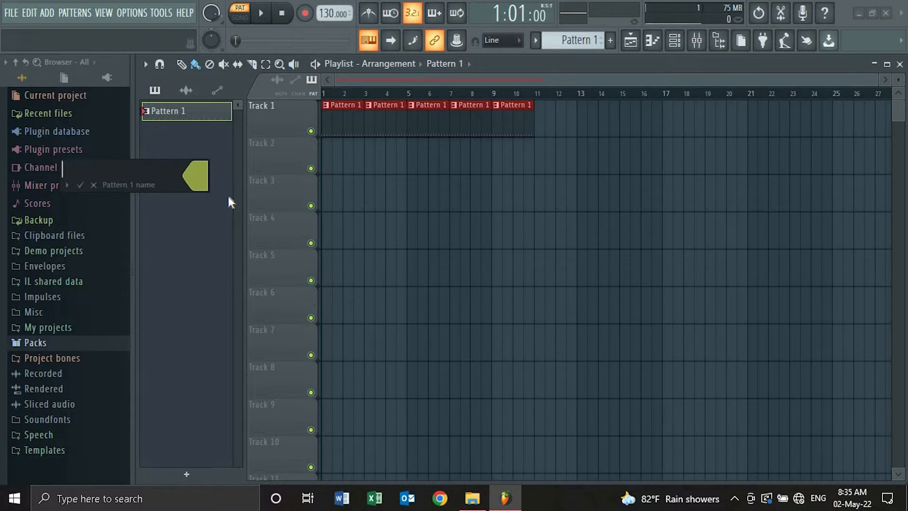
text(kick pattern)
key(Return)
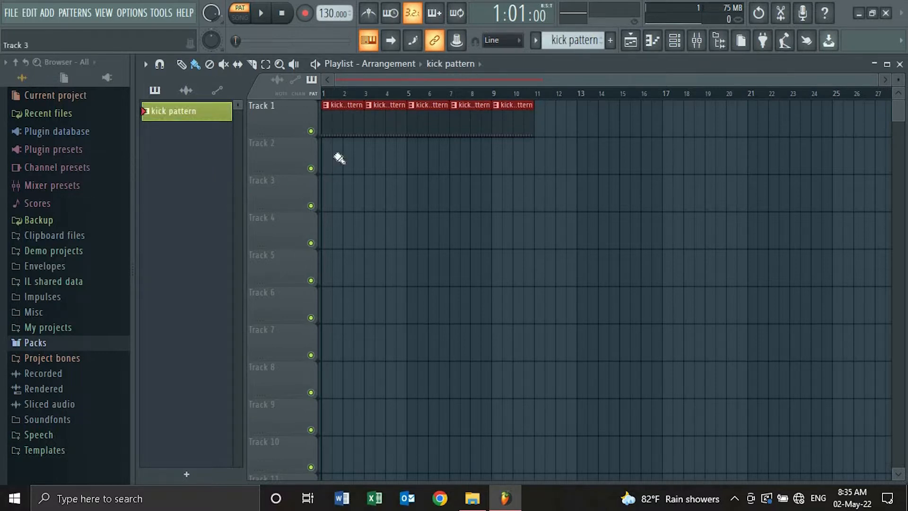
click(482, 223)
right_click(496, 225)
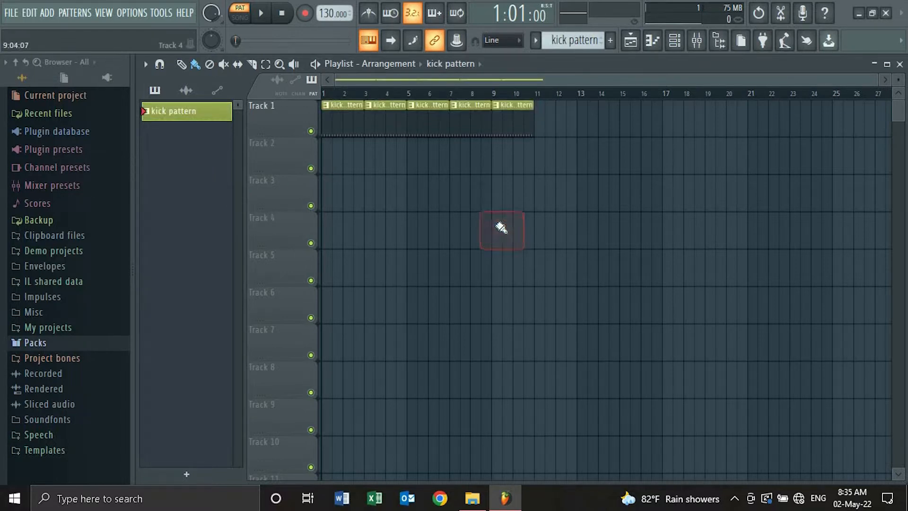
Create a new pattern named "drum pattern 1" with a purple color
click(611, 41)
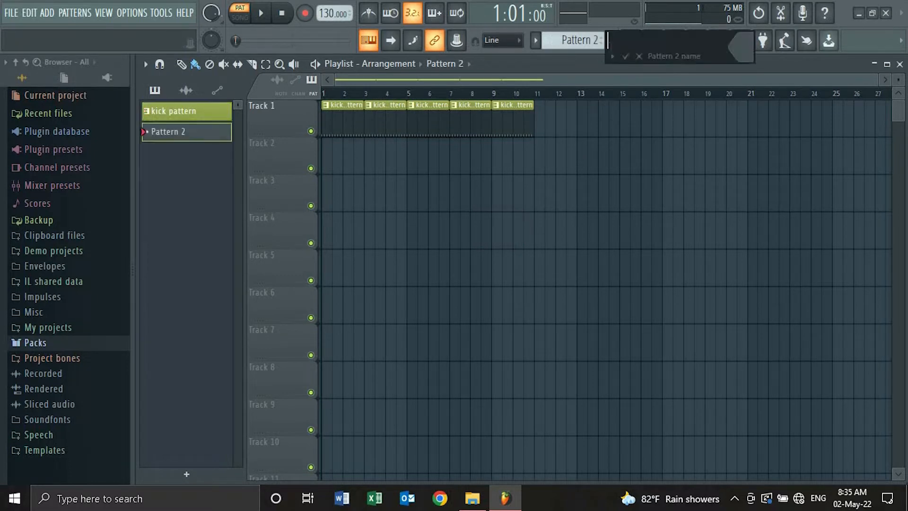
text(drum pa)
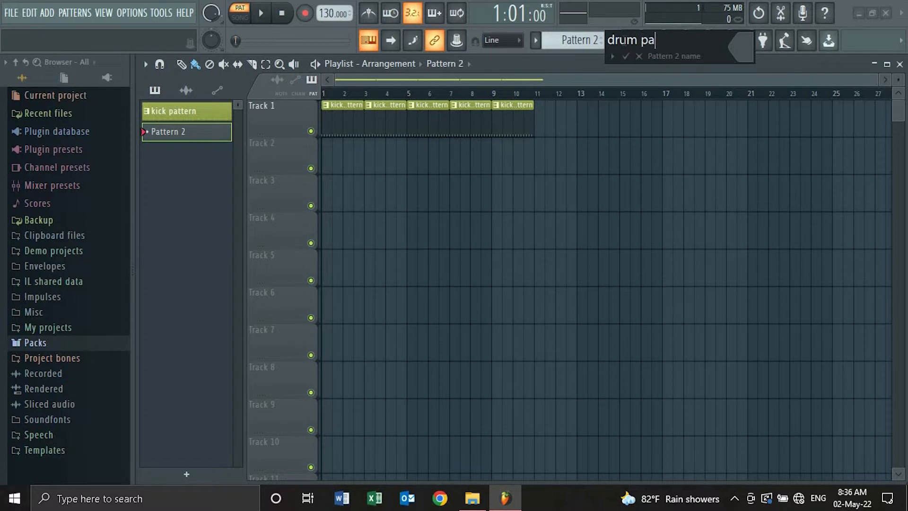
text(ttern 1)
click(613, 55)
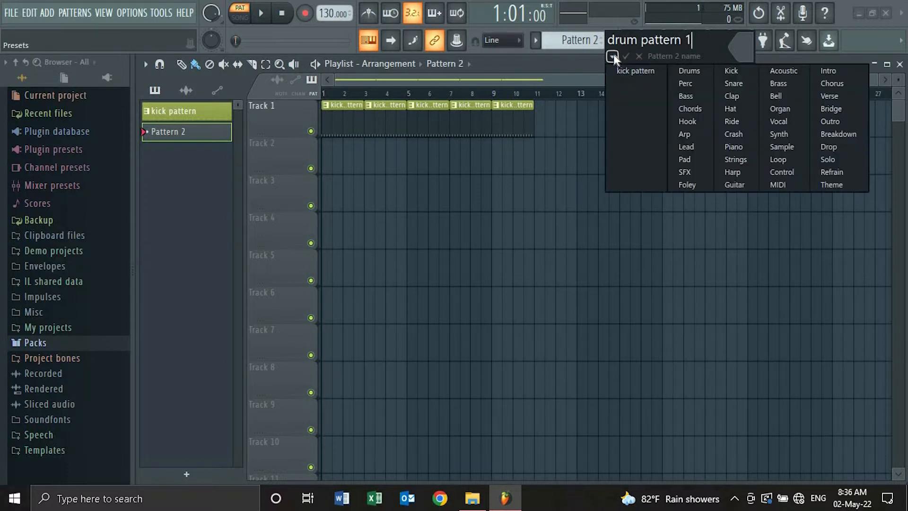
click(741, 42)
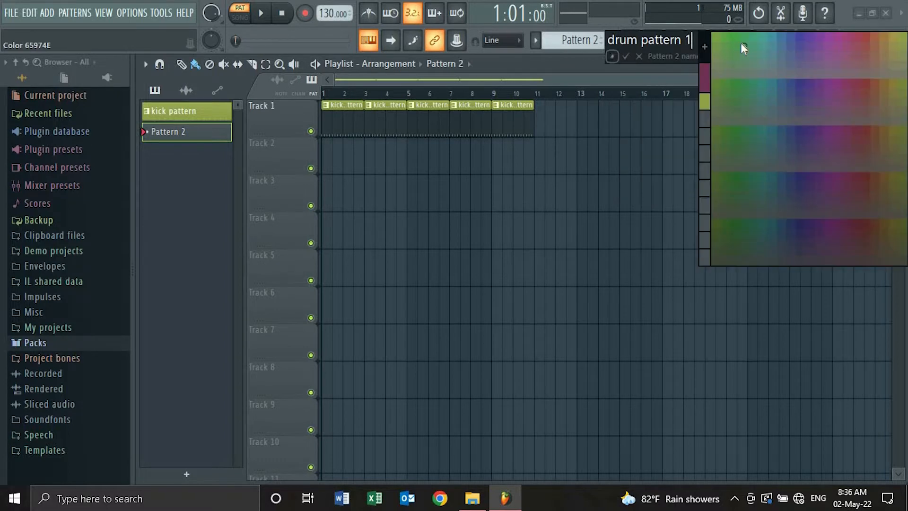
click(808, 34)
key(Return)
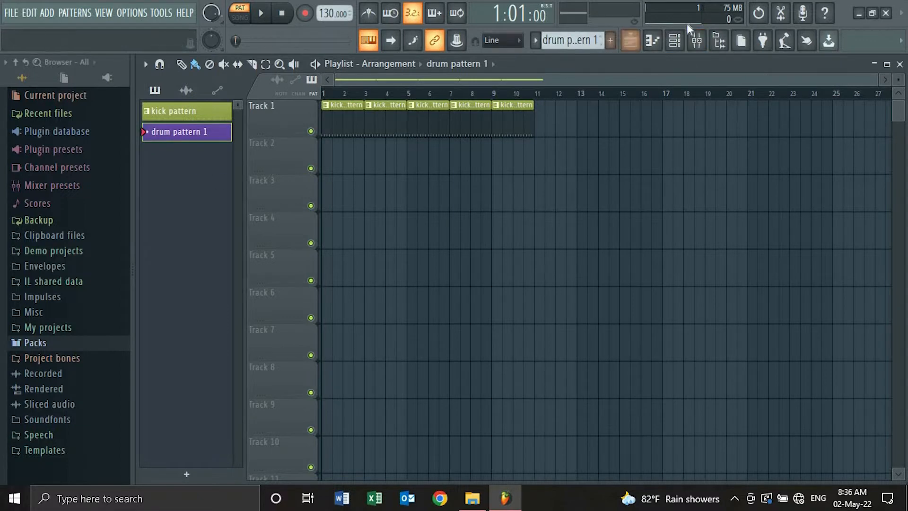
Open the channel rack and add an FPC drum instrument as a new channel
click(674, 43)
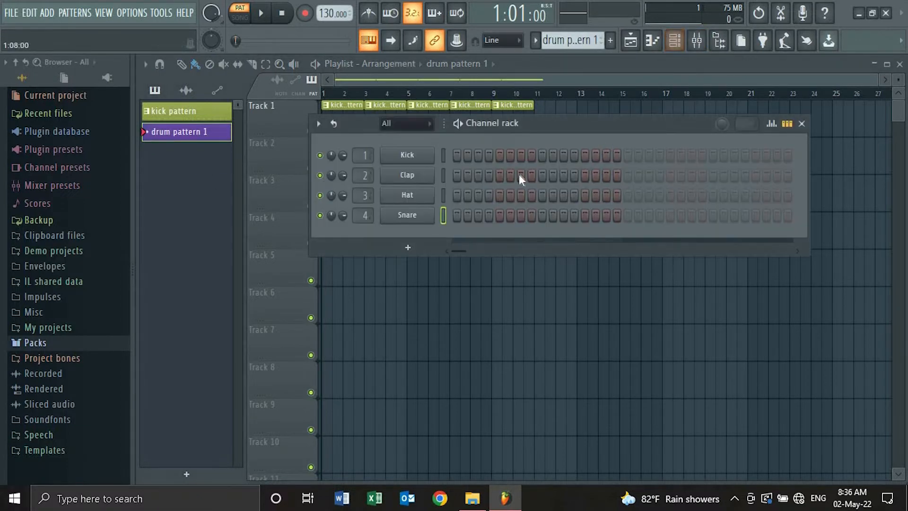
click(410, 248)
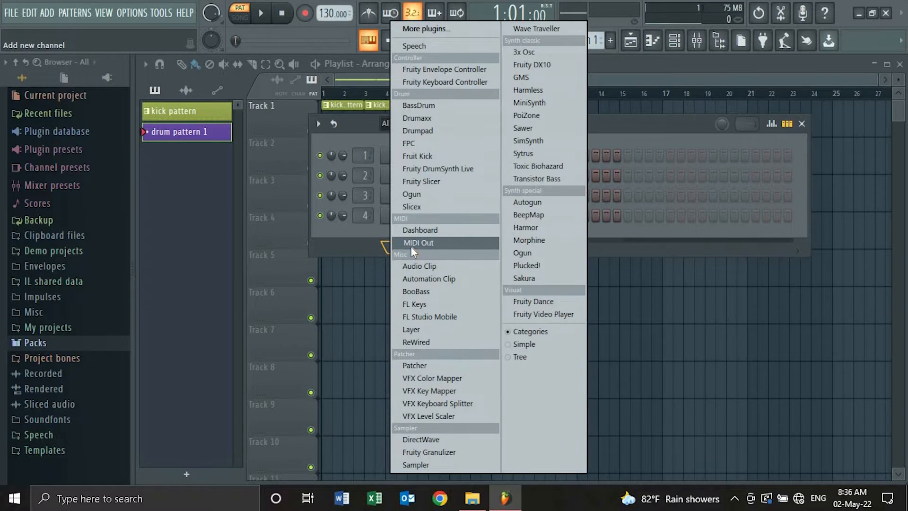
click(424, 143)
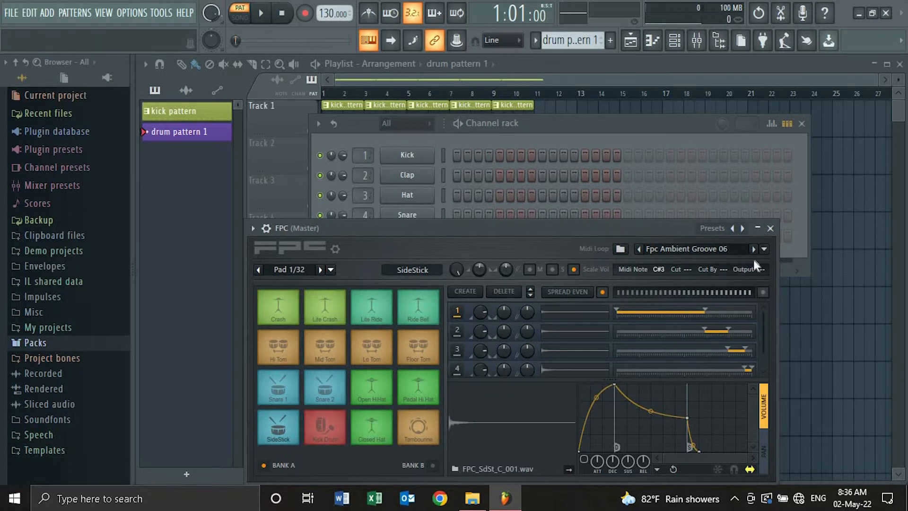
Load the Fpc Ambient Groove 07 MIDI loop in FPC and play drum pattern 1
click(754, 249)
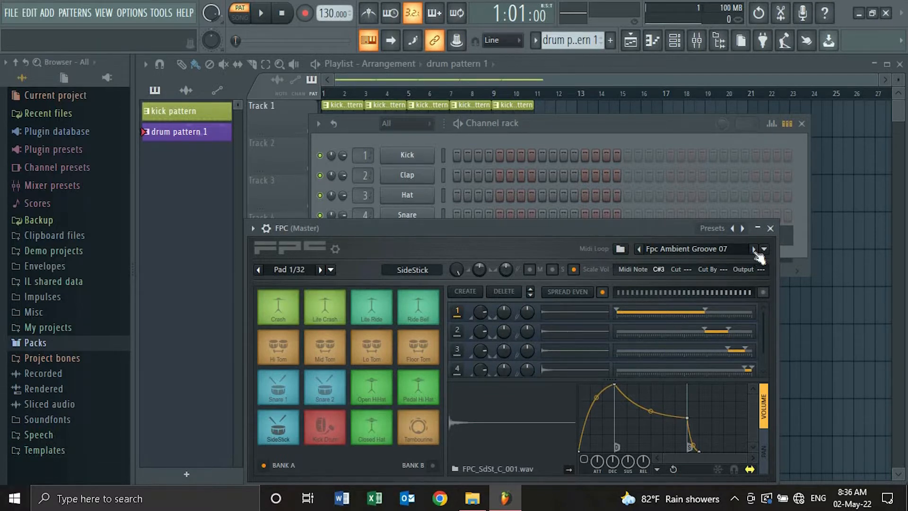
key(space)
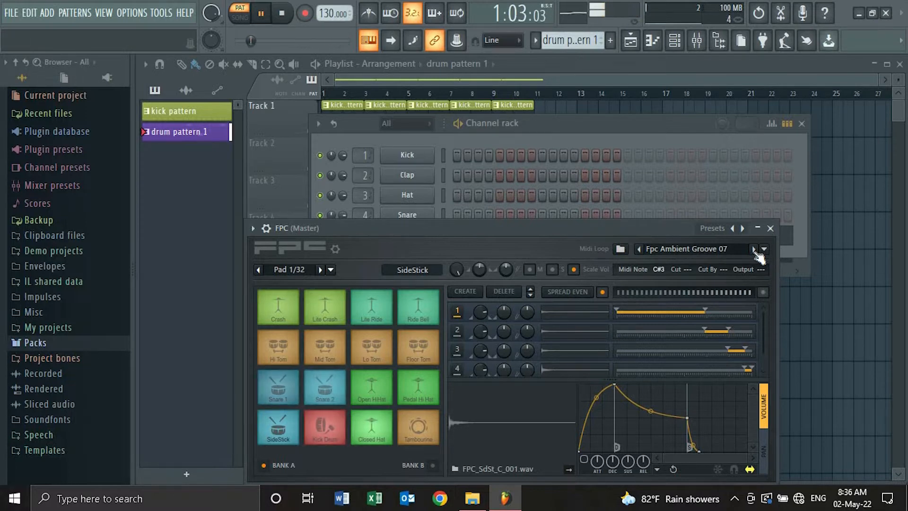
Replay drum pattern 1 to listen to the loaded FPC loop again
key(space)
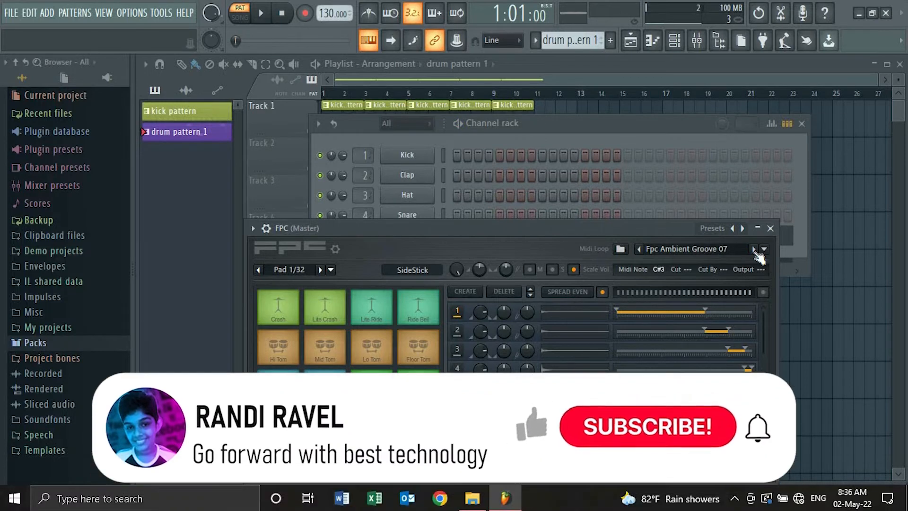
key(space)
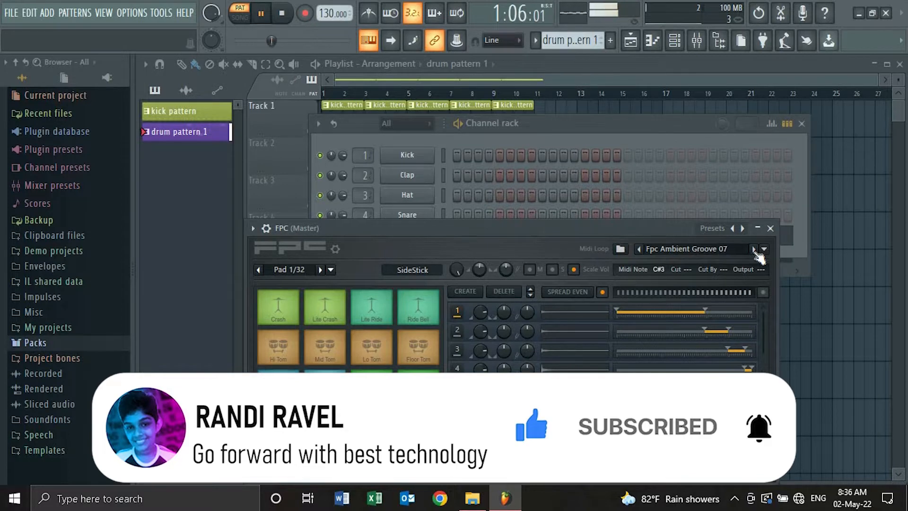
key(space)
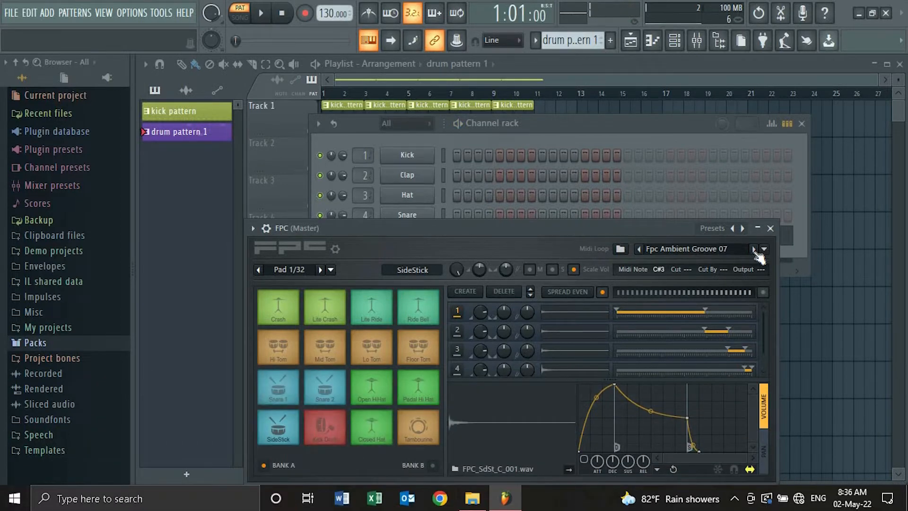
Audition the Kick Drum, Snare 2 and Snare 1 pads in FPC and listen to drum pattern 1
click(323, 431)
click(324, 433)
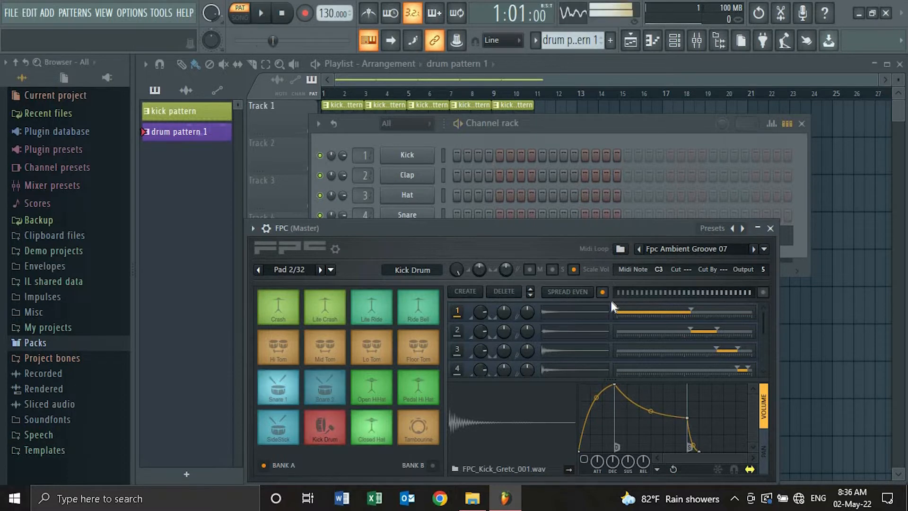
click(325, 393)
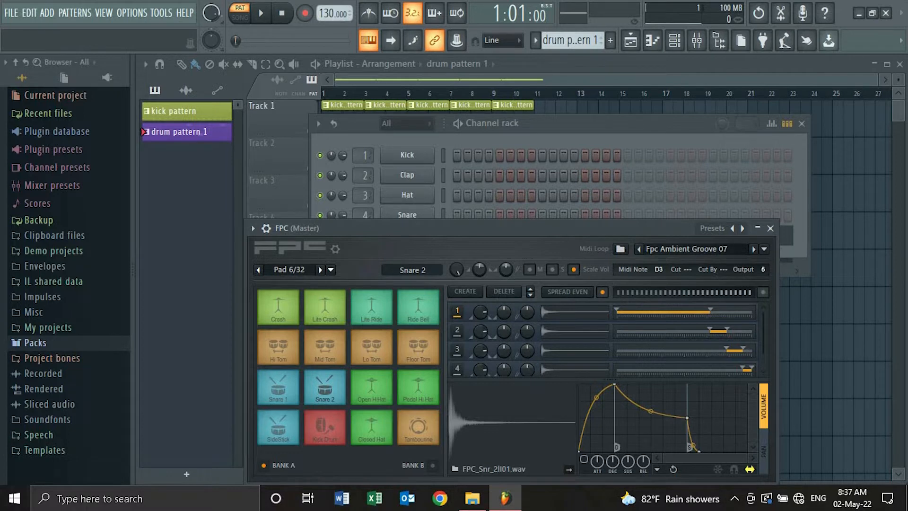
click(280, 396)
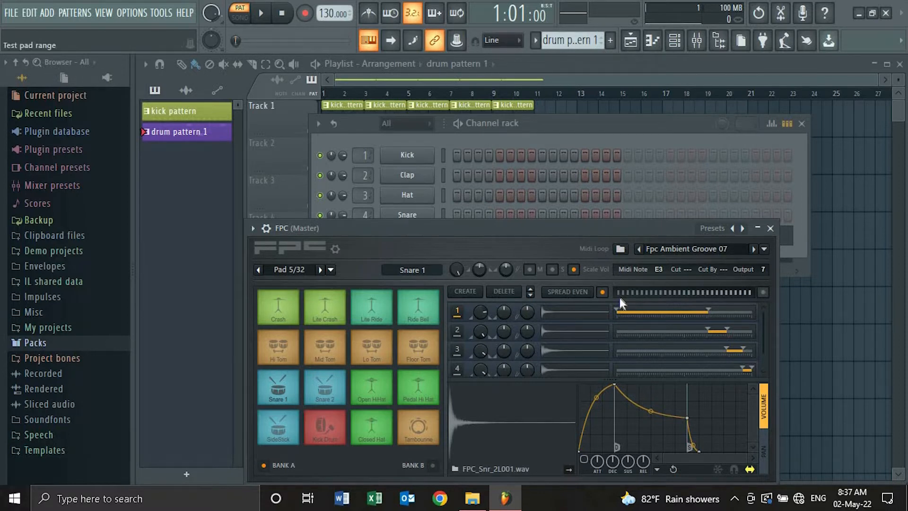
key(space)
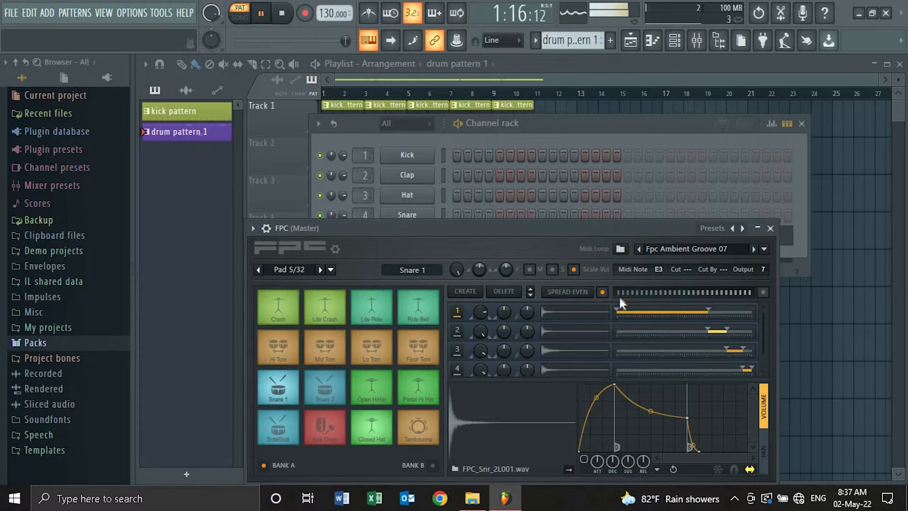
key(space)
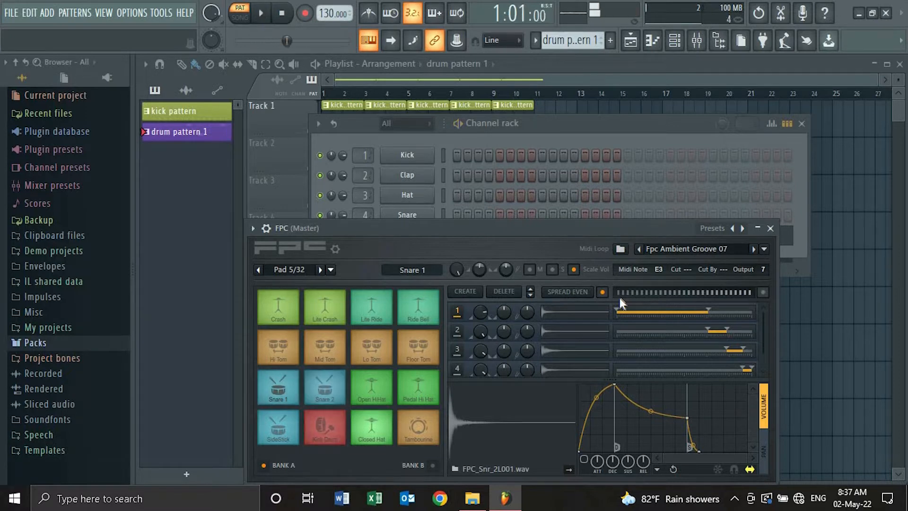
Expand the Snares folder of the Drums pack in the sample browser
click(19, 348)
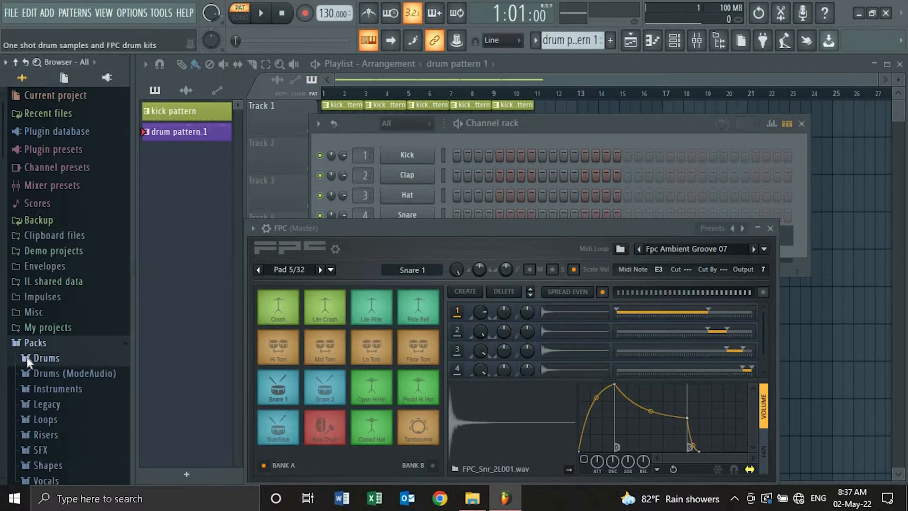
click(27, 357)
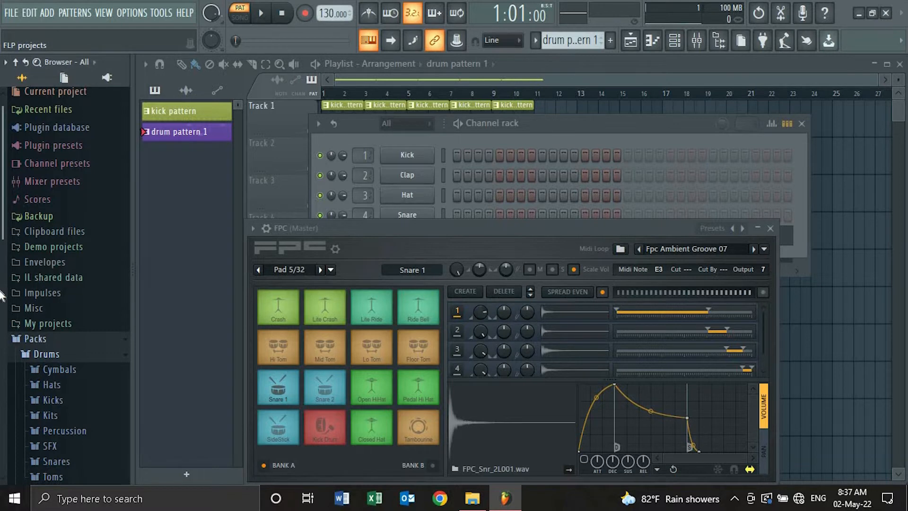
scroll(2, 294, down, 5)
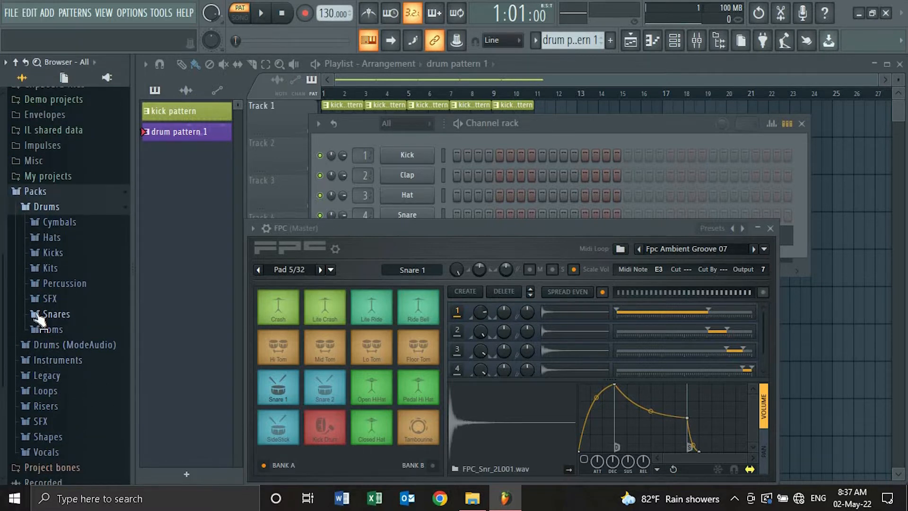
click(37, 315)
Preview snare samples including 707 Rim, 707 Snare, 808 Snare, 909 Rim, 909 Snare, BBox Snare and Alum Snare 2
click(67, 262)
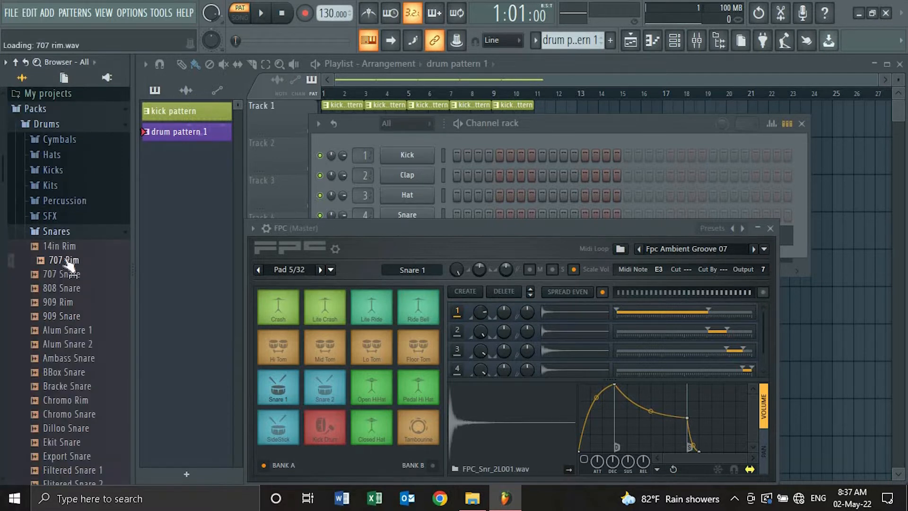
click(66, 274)
click(65, 289)
click(54, 303)
click(57, 316)
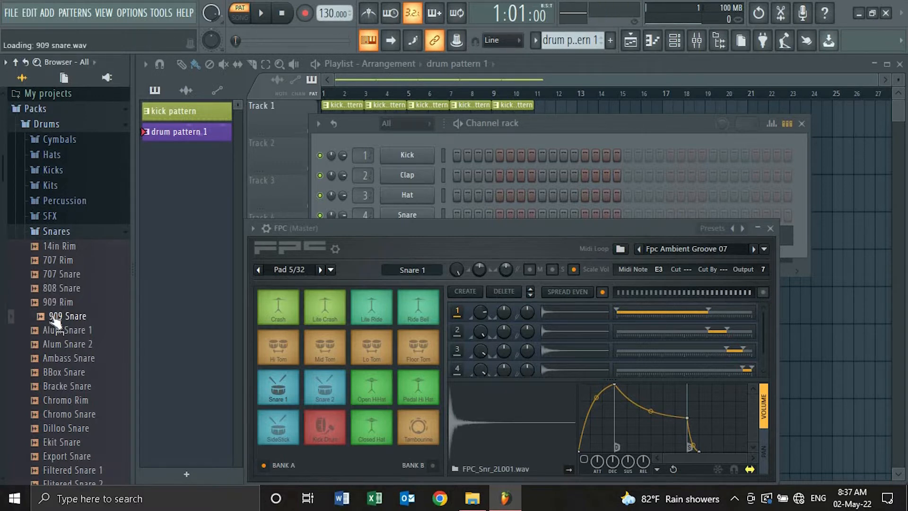
click(54, 345)
click(53, 372)
drag(56, 346, 90, 352)
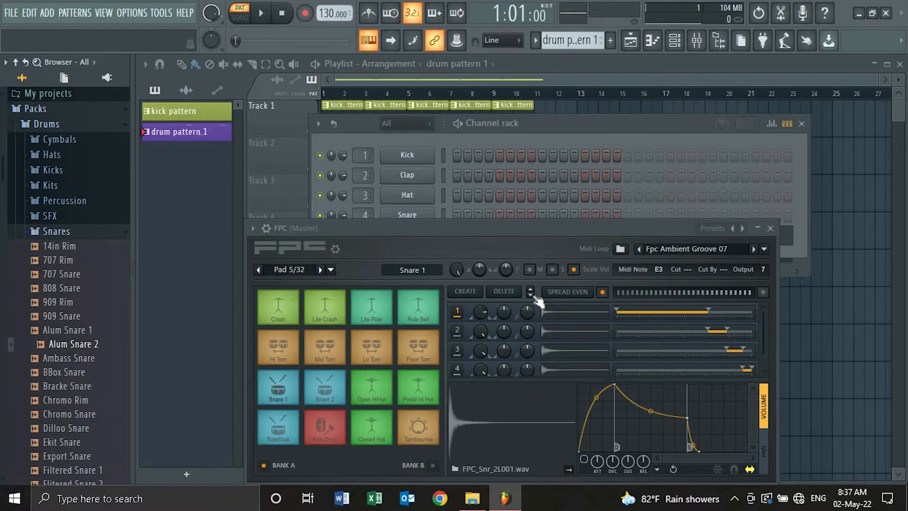
Listen to drum pattern 1 once more, and close the FPC and channel rack windows
key(space)
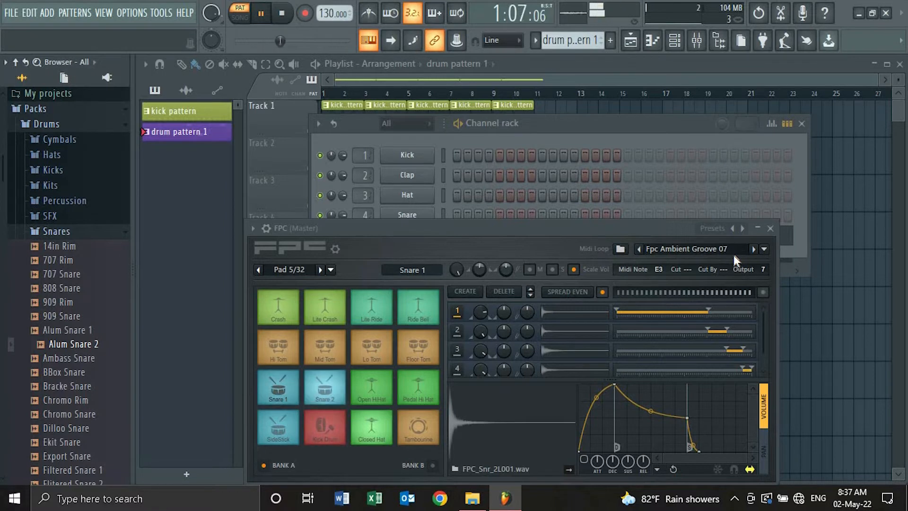
key(space)
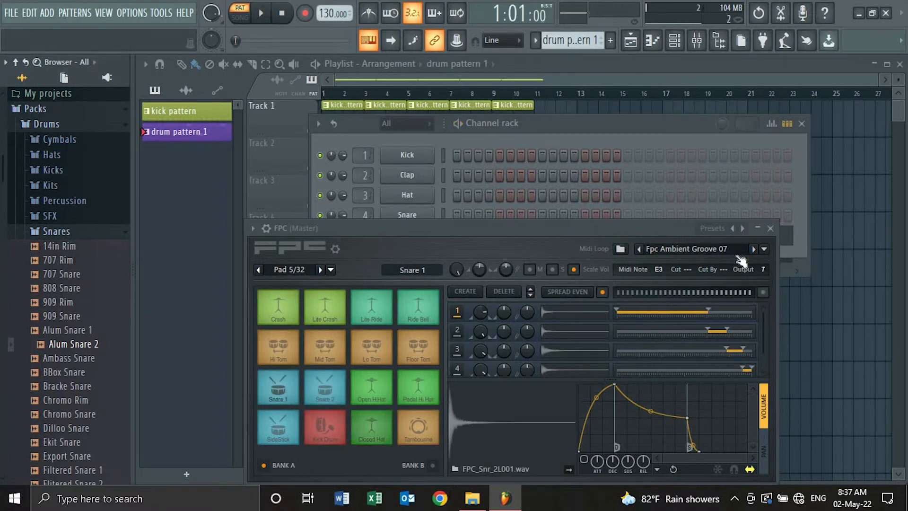
click(771, 229)
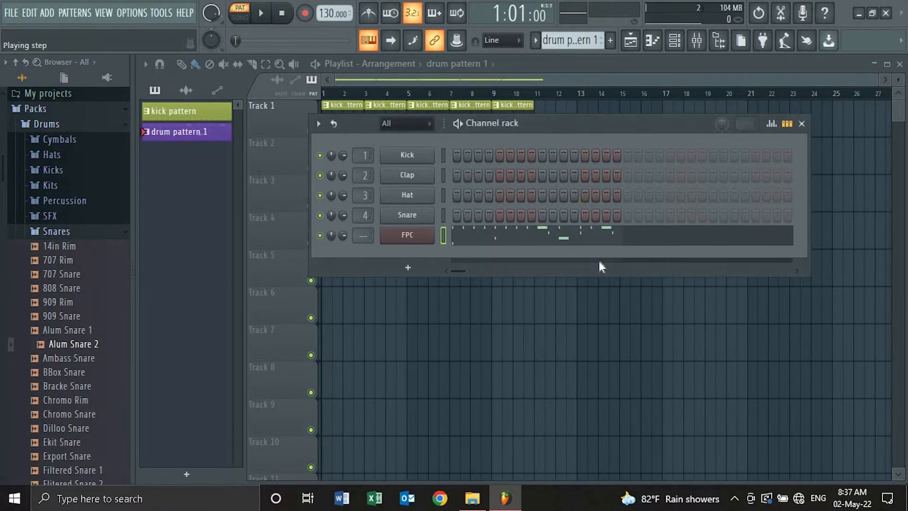
drag(809, 208, 640, 163)
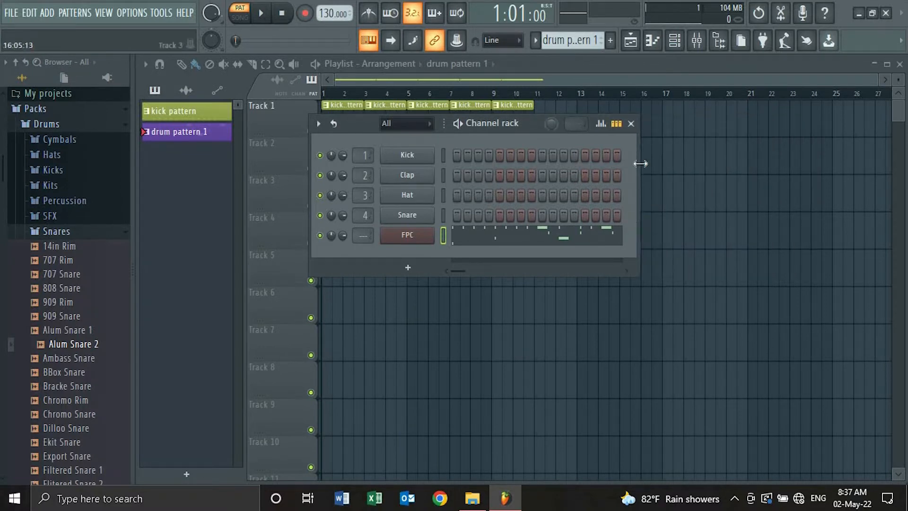
click(631, 124)
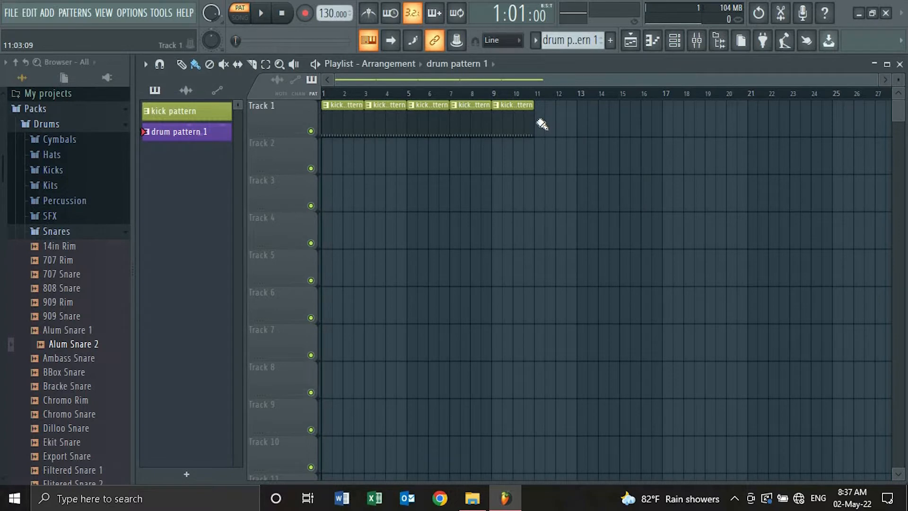
Paint drum pattern 1 clips on Track 2 from bar 11 through bar 22 and play the arrangement in song mode
drag(547, 158, 774, 151)
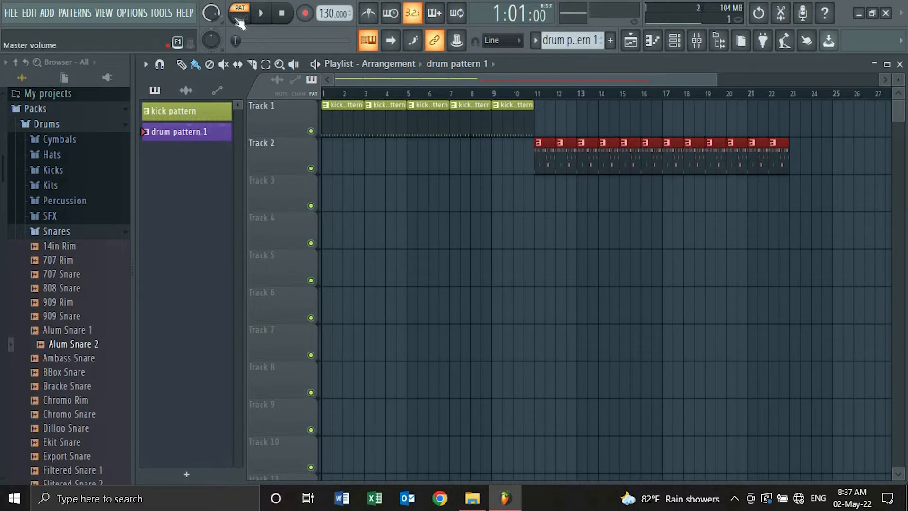
click(240, 12)
key(space)
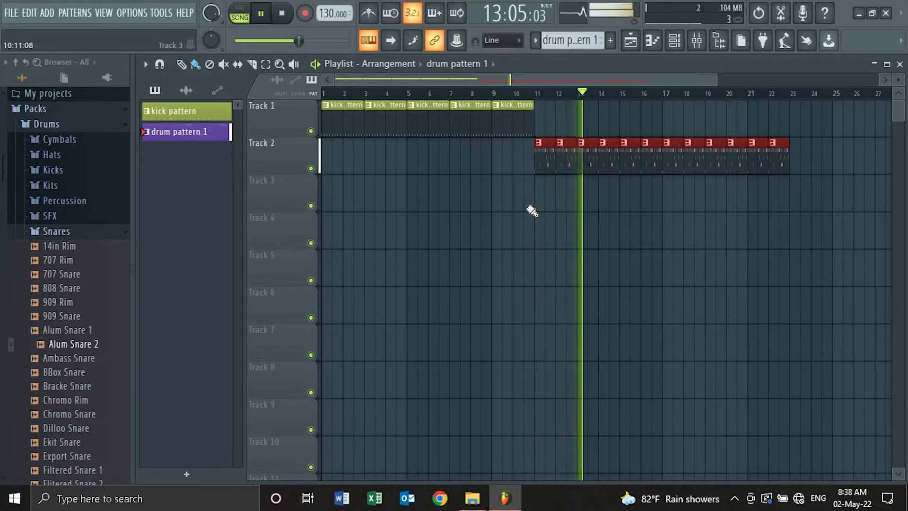
key(space)
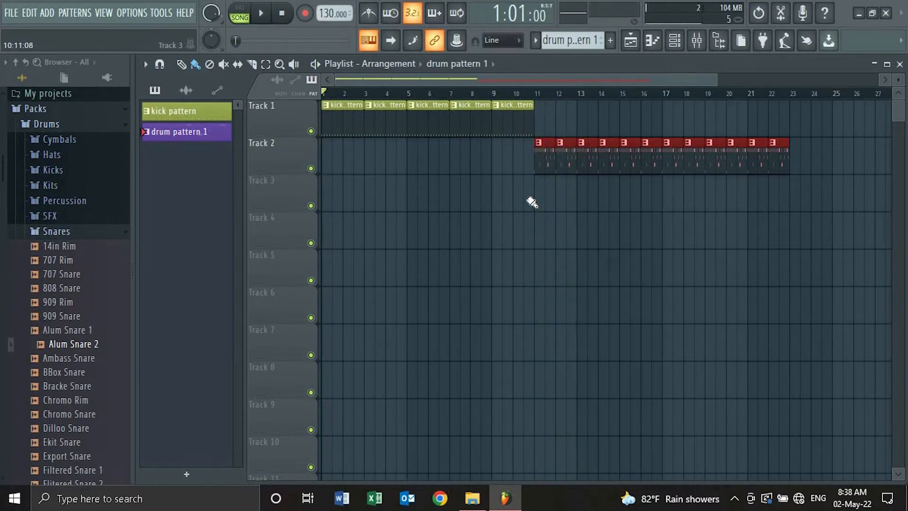
Delete the last kick pattern clip from Track 1 and create a new pattern named "kick 2"
right_click(505, 122)
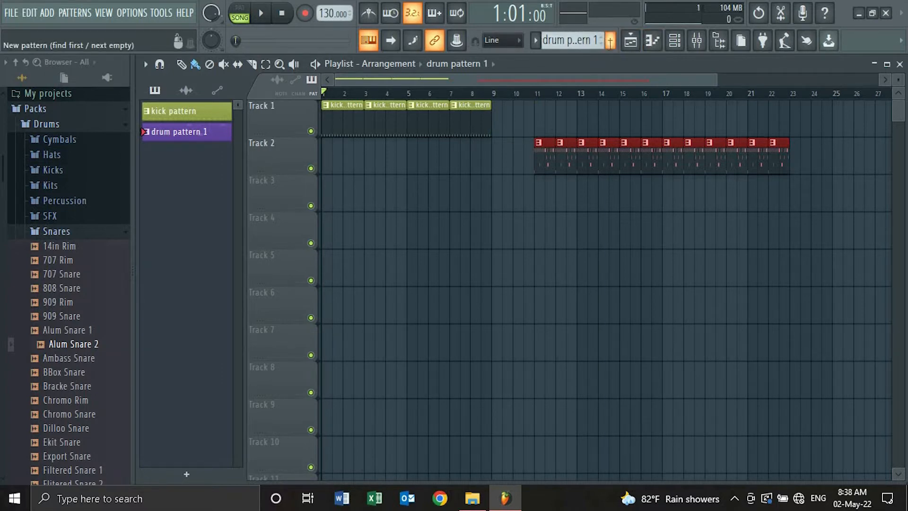
click(610, 41)
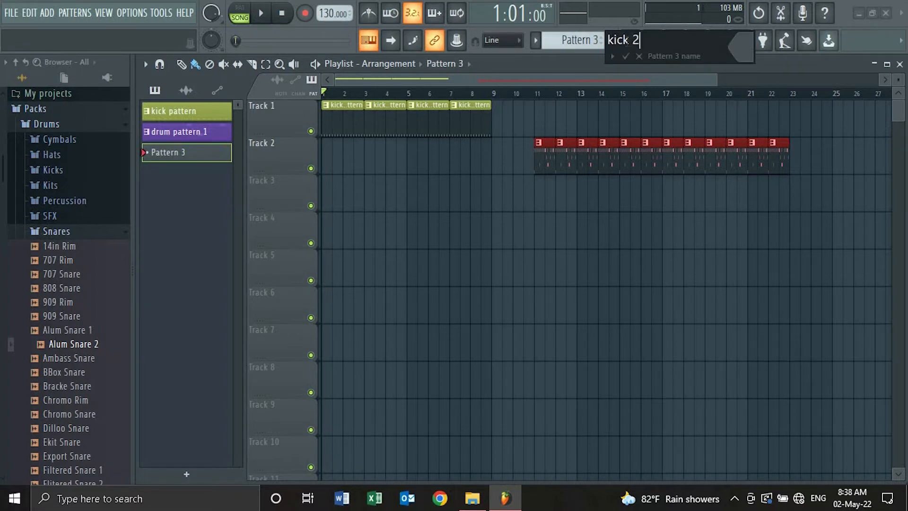
key(Return)
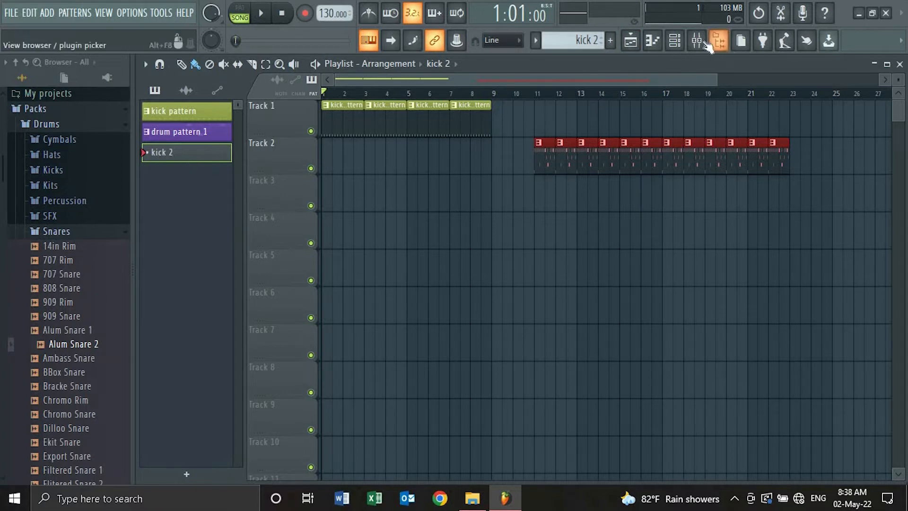
Widen the channel rack to 32 steps and fill Kick every 4 steps in kick 2, with extra hits on steps 15 and 19
click(674, 40)
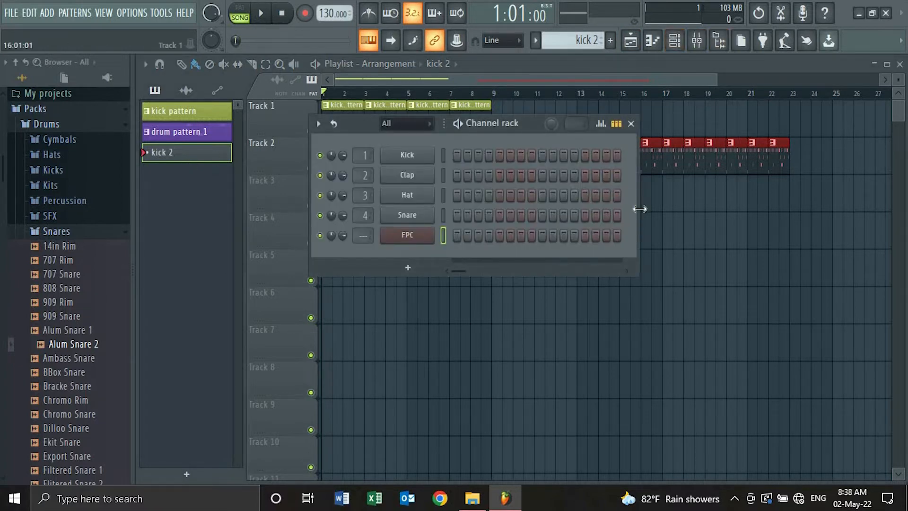
drag(699, 209, 811, 211)
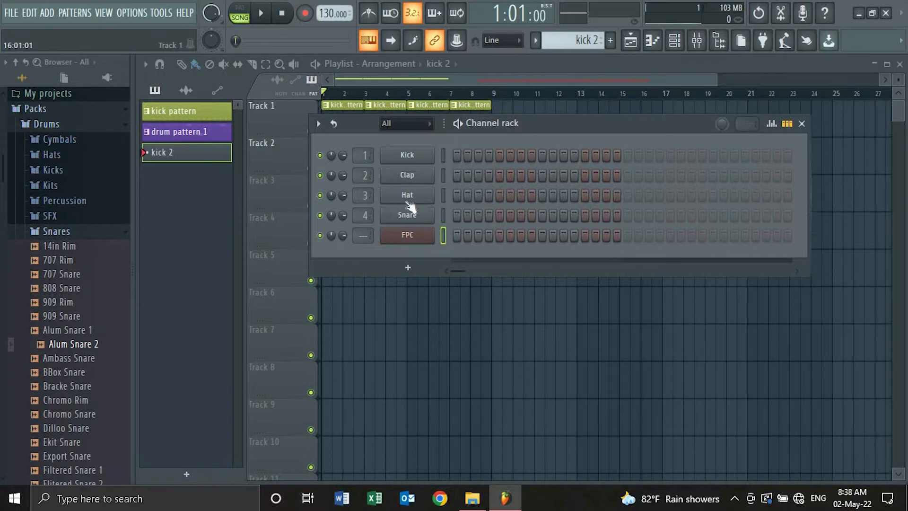
right_click(408, 160)
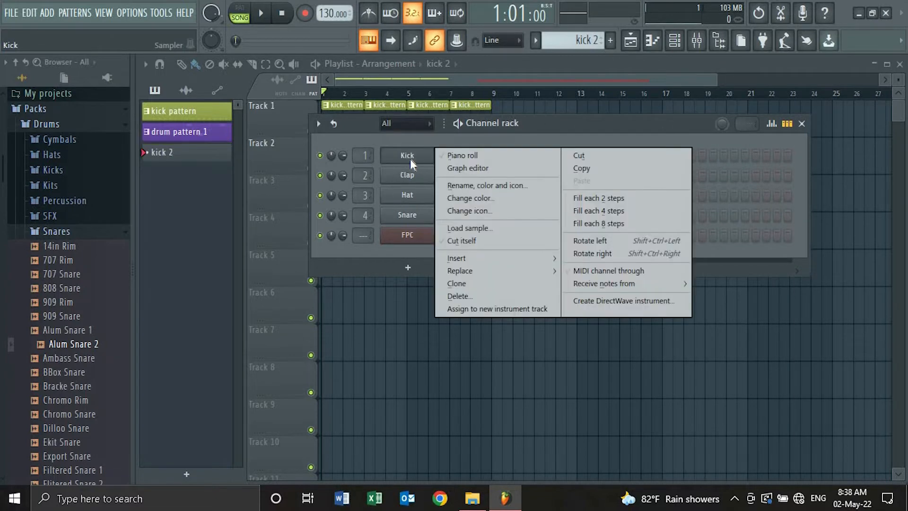
click(603, 212)
click(628, 156)
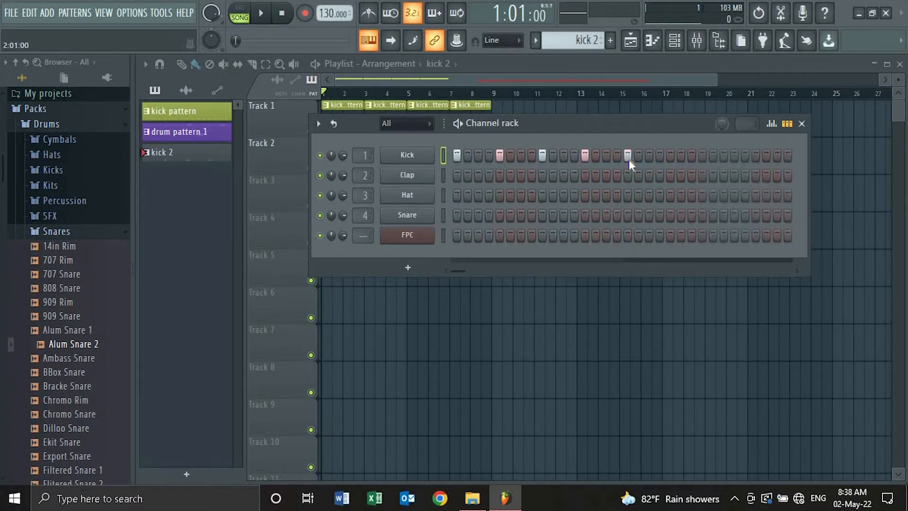
right_click(396, 152)
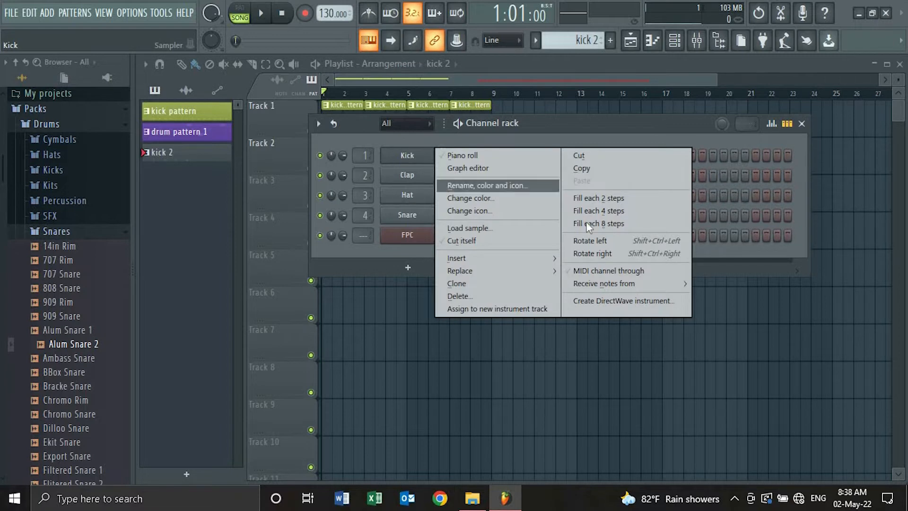
click(617, 209)
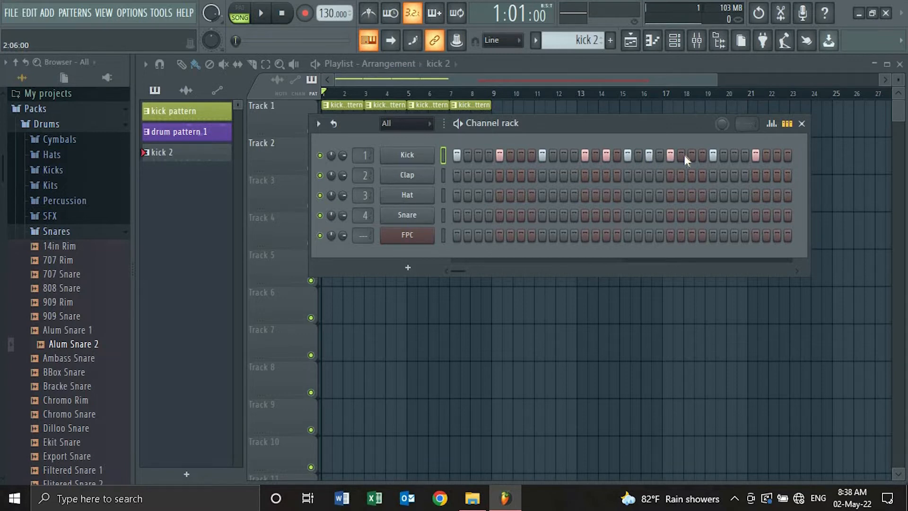
Add Kick hits on step 11 and steps 23 to 32 of kick 2, and audition it in pattern mode
drag(682, 155, 855, 156)
key(space)
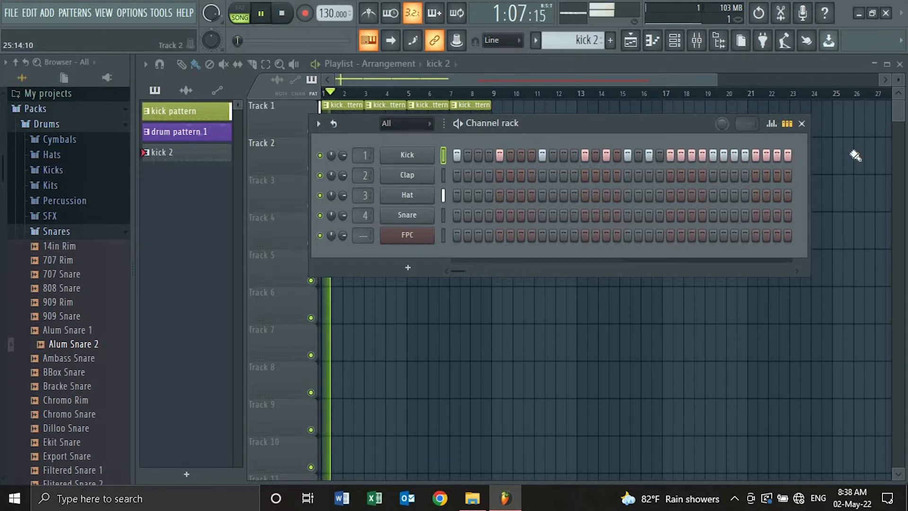
key(space)
click(244, 10)
key(space)
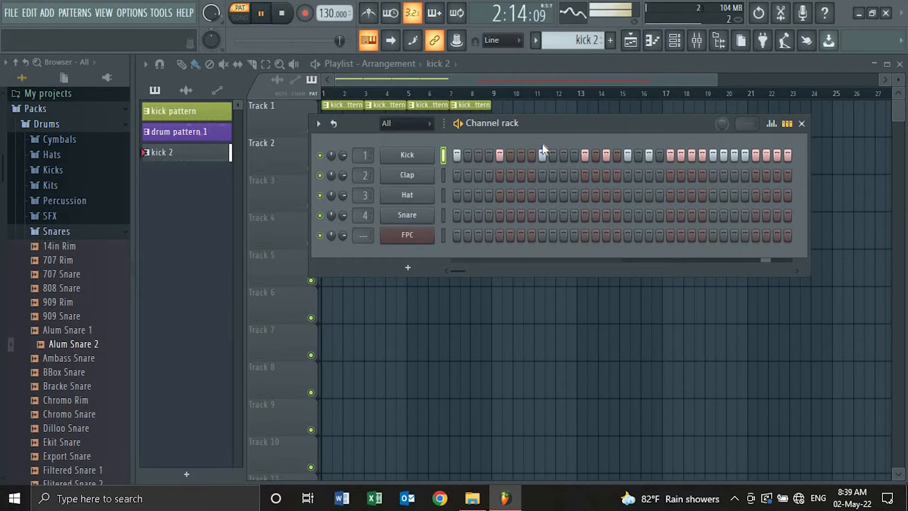
key(space)
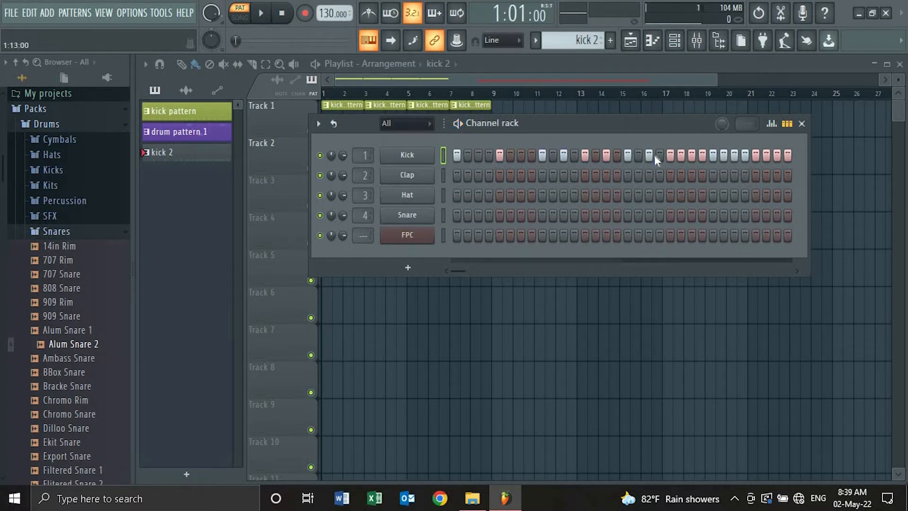
key(space)
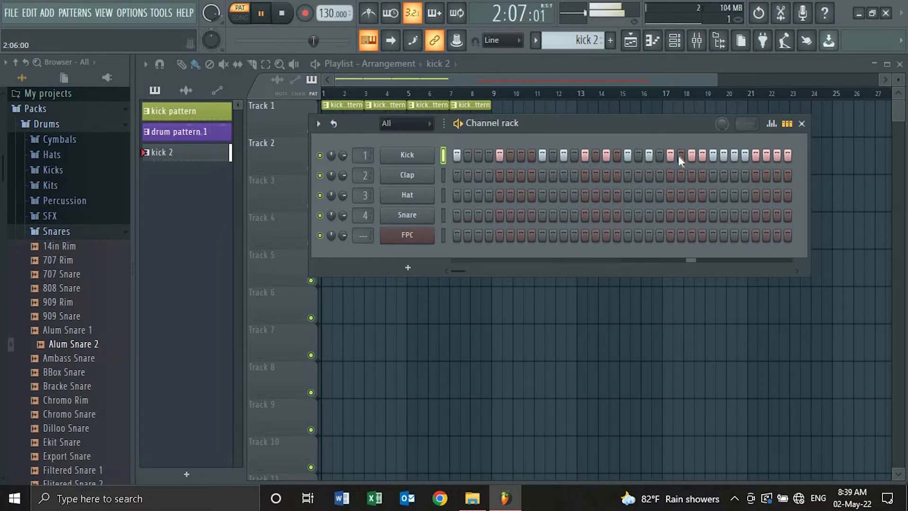
Remove the Kick hit on step 11 of kick 2, and place the pattern on Track 1 at bar 9
click(563, 155)
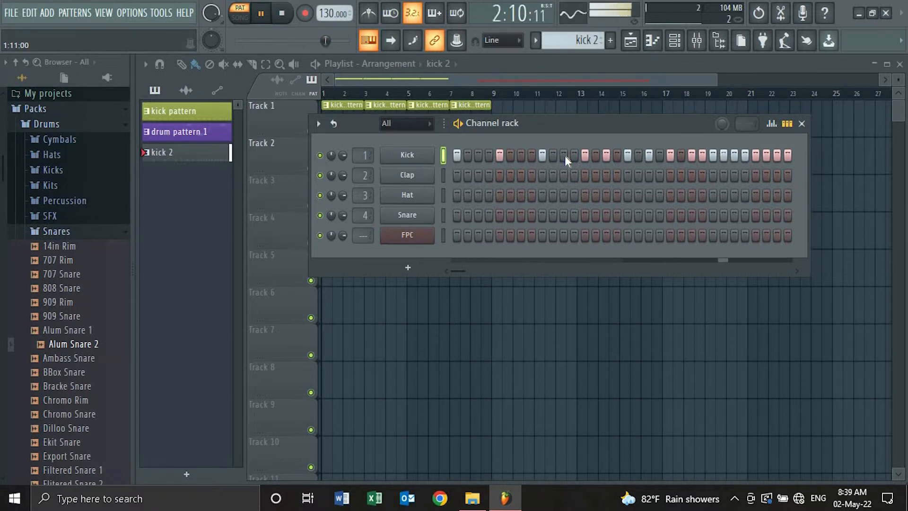
key(space)
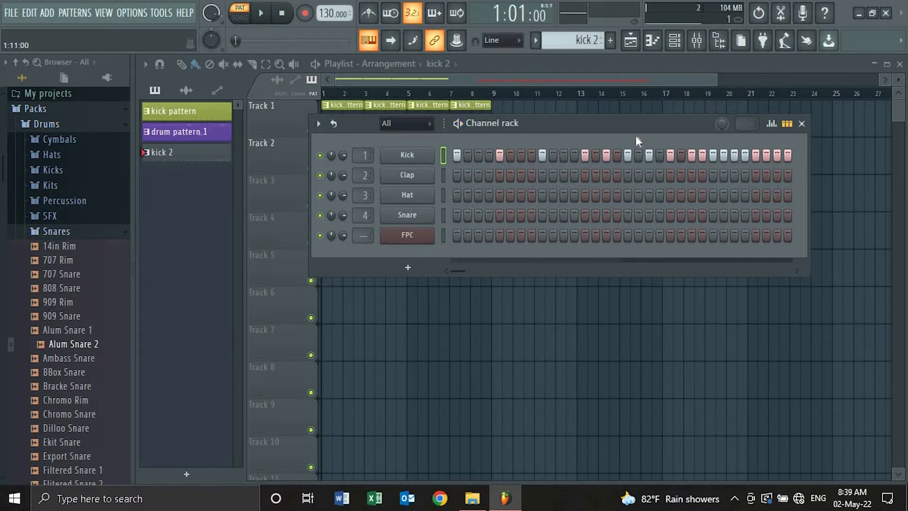
click(802, 124)
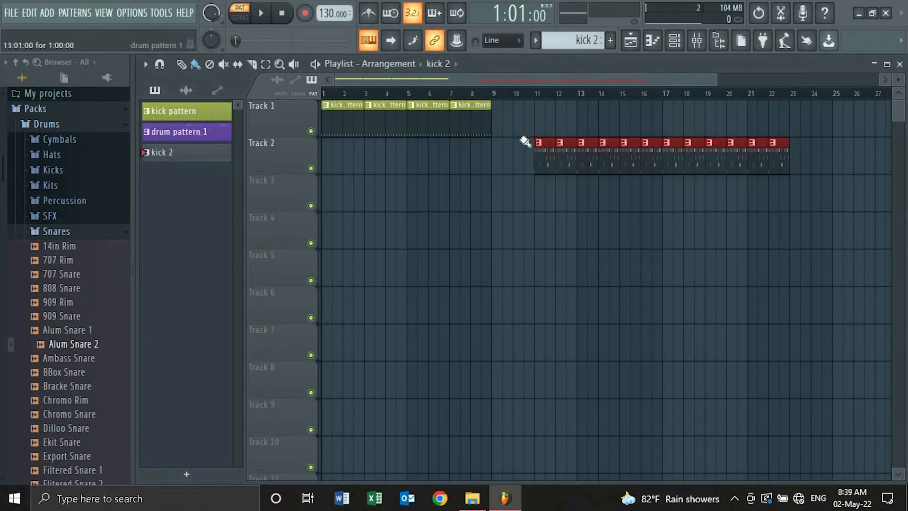
click(496, 129)
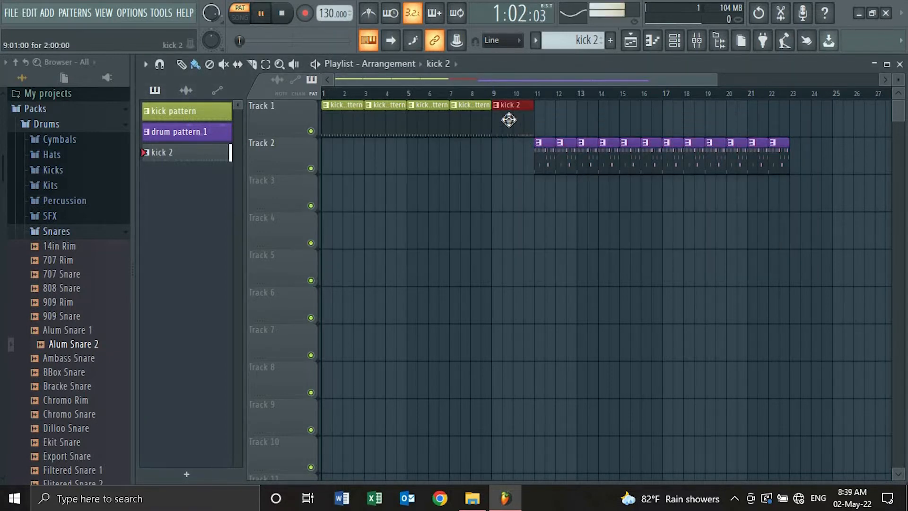
Play the arrangement in song mode from bar 7 to hear the transition through kick 2
click(239, 16)
click(465, 95)
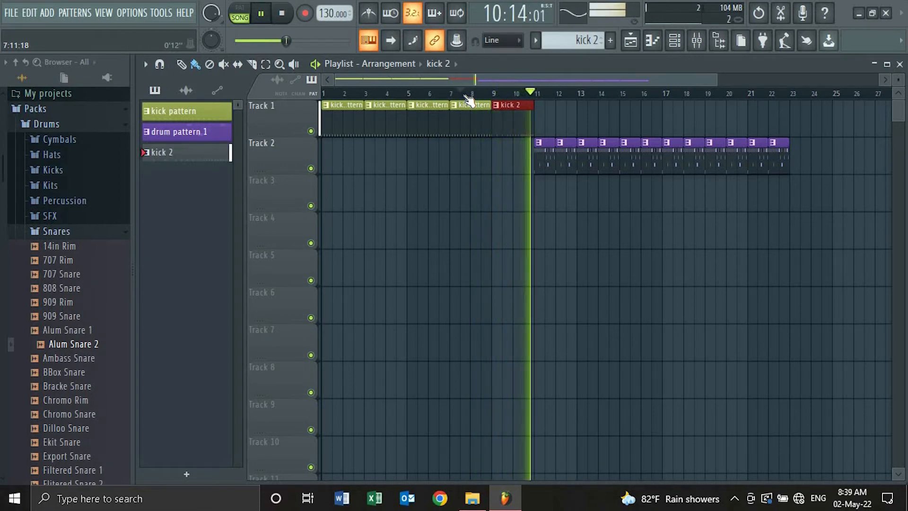
key(space)
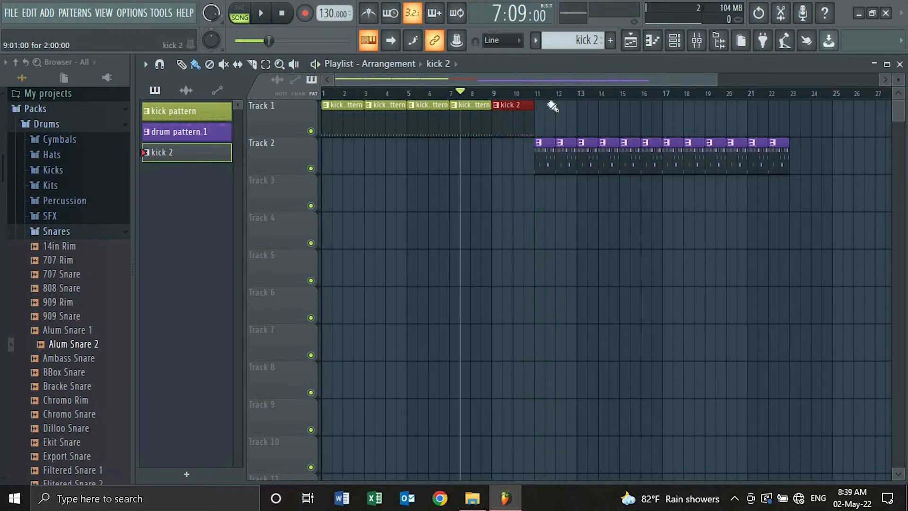
Add Hat hits on steps 3, 7, 11 and 15 of kick 2, and audition it in pattern mode
click(675, 41)
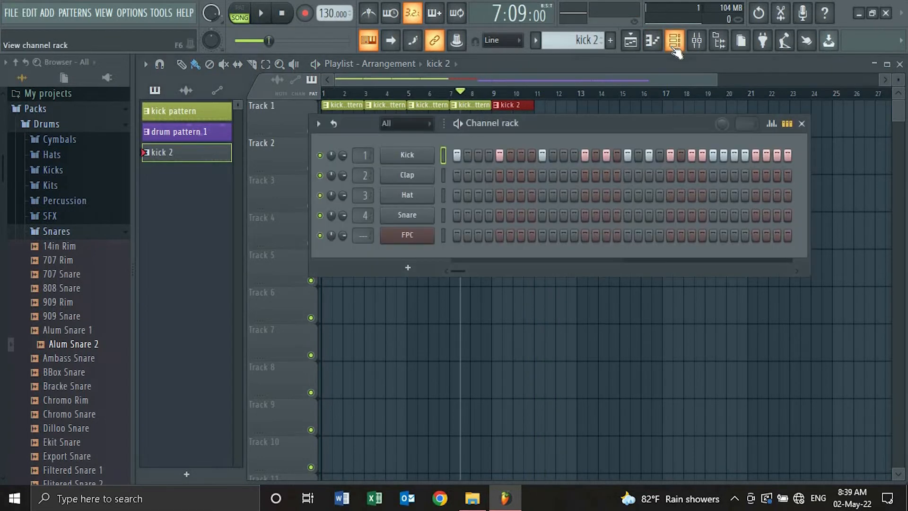
click(478, 195)
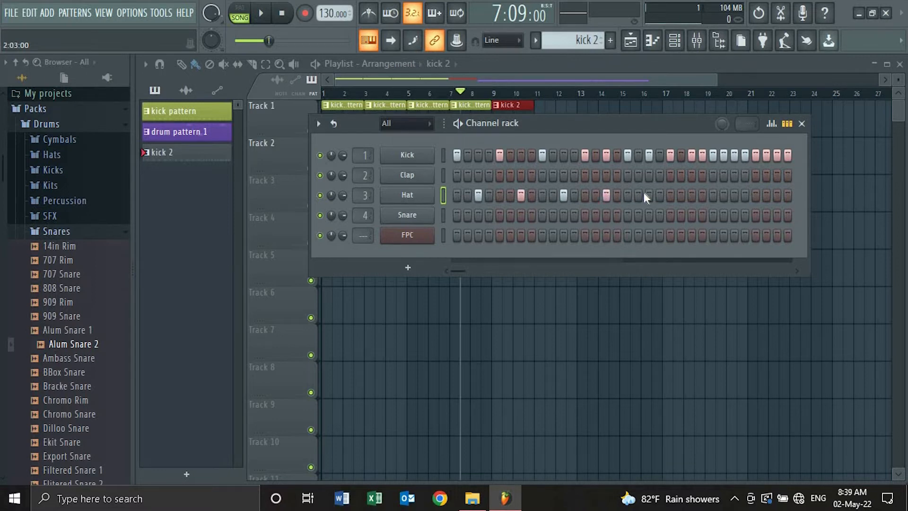
key(space)
key(space)
click(239, 13)
key(space)
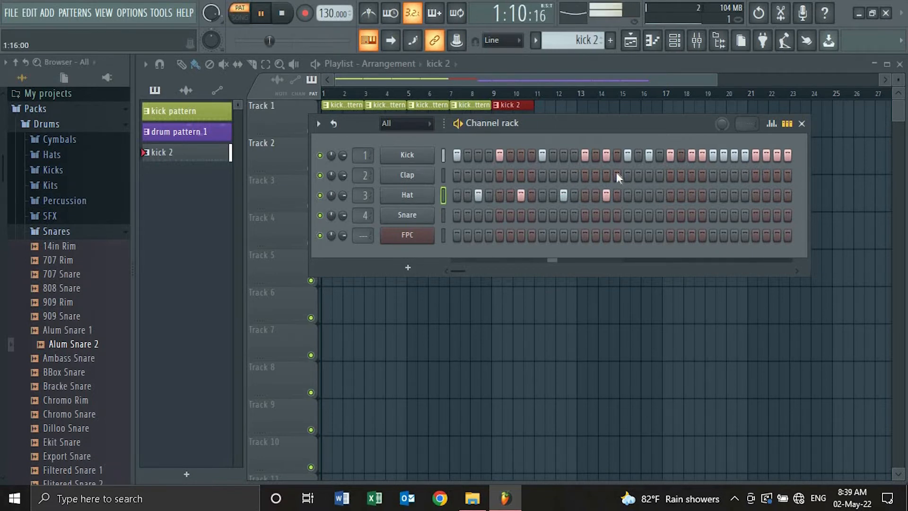
Extend the Hat part of kick 2 with hits on step 19 and a continuous roll on steps 22 to 32
click(649, 196)
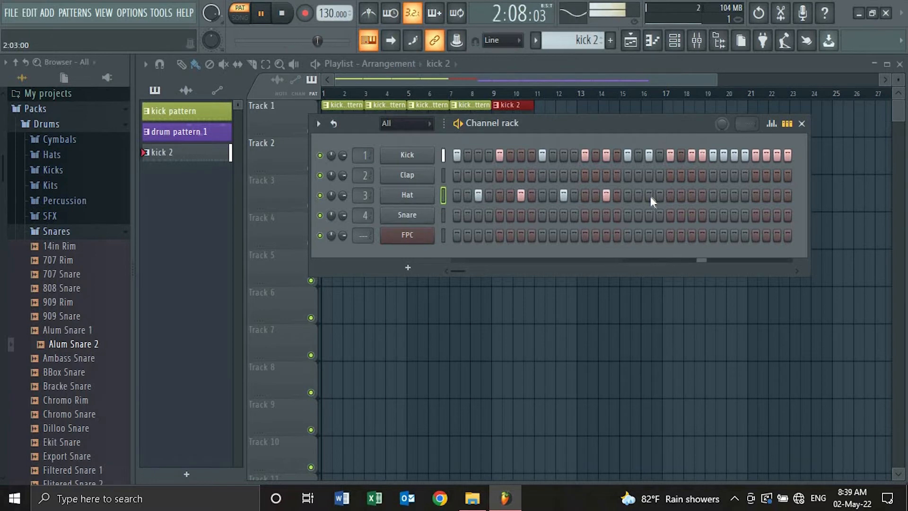
click(681, 195)
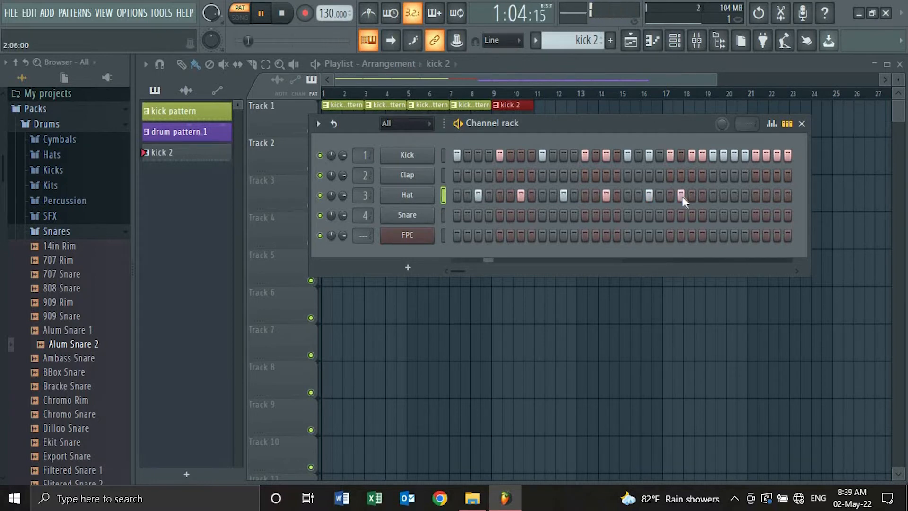
click(713, 195)
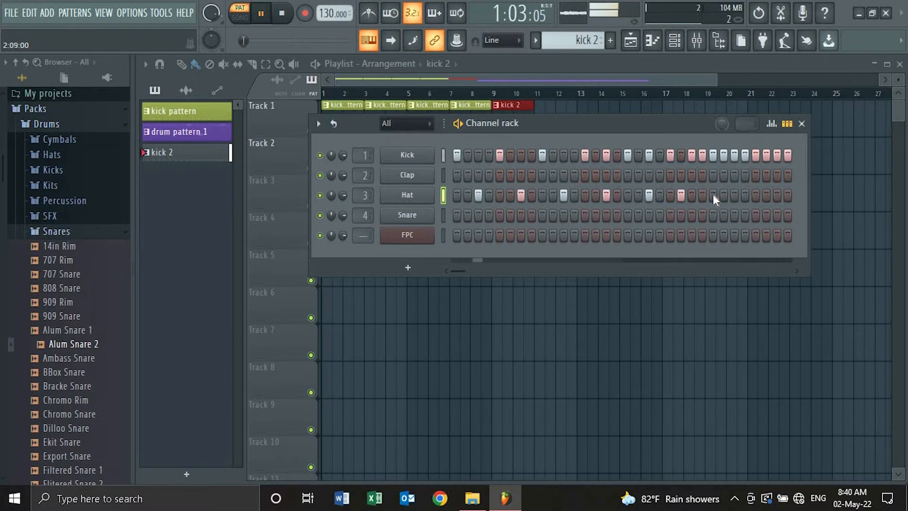
click(743, 195)
click(777, 195)
drag(787, 193, 722, 194)
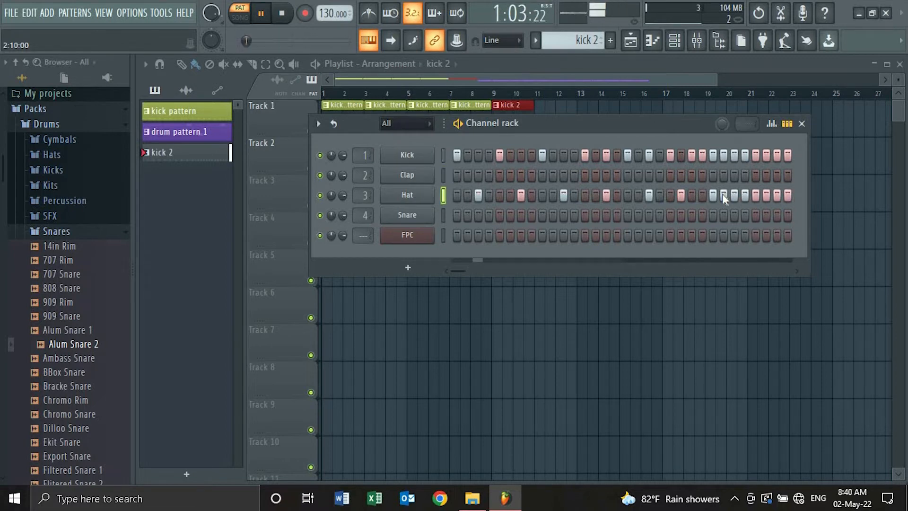
drag(722, 194, 690, 195)
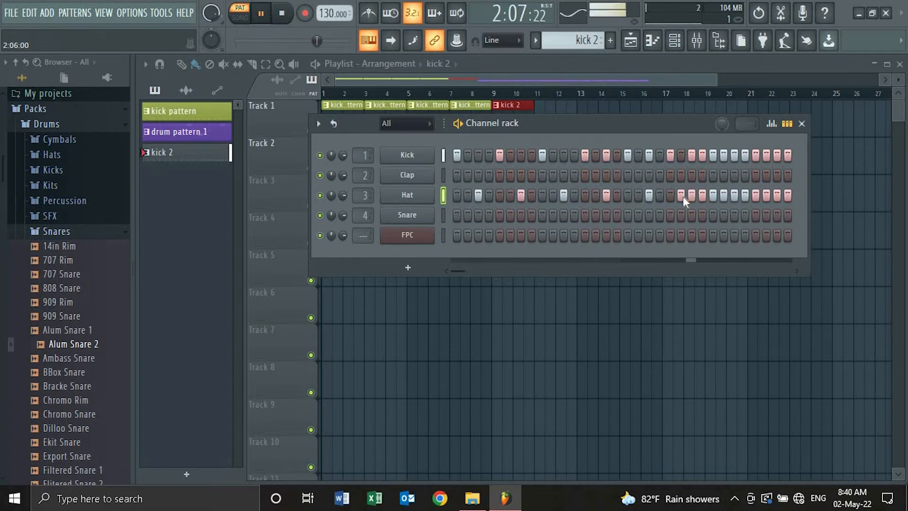
click(802, 124)
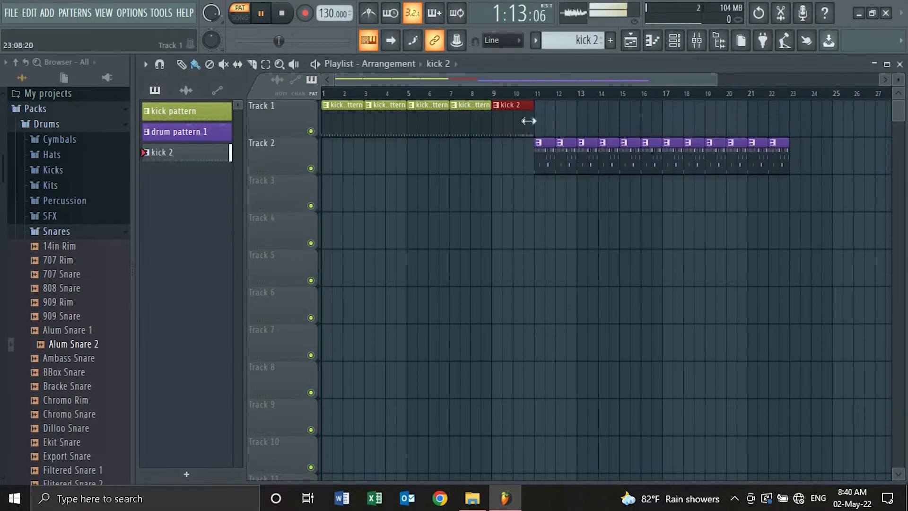
Play the arrangement in song mode from bar 8, and paint kick pattern clips on Track 1 from bar 11 through bar 22
click(471, 98)
key(space)
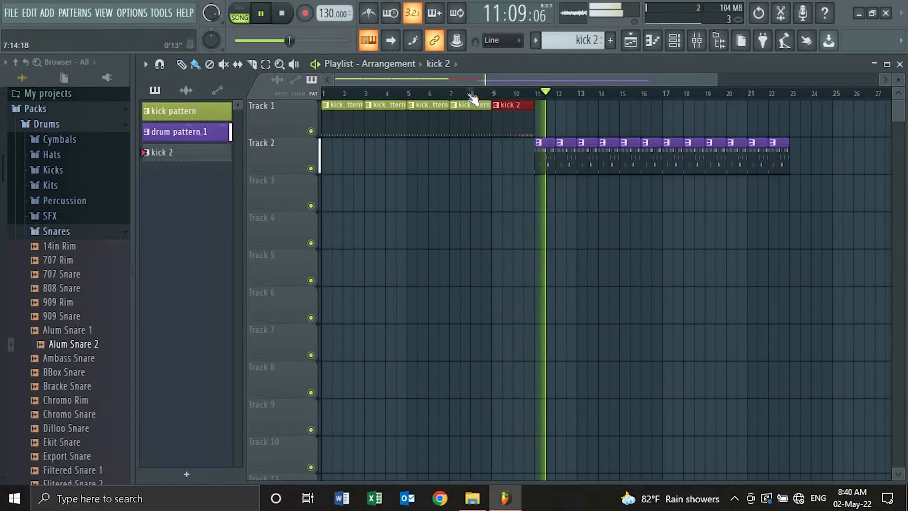
key(space)
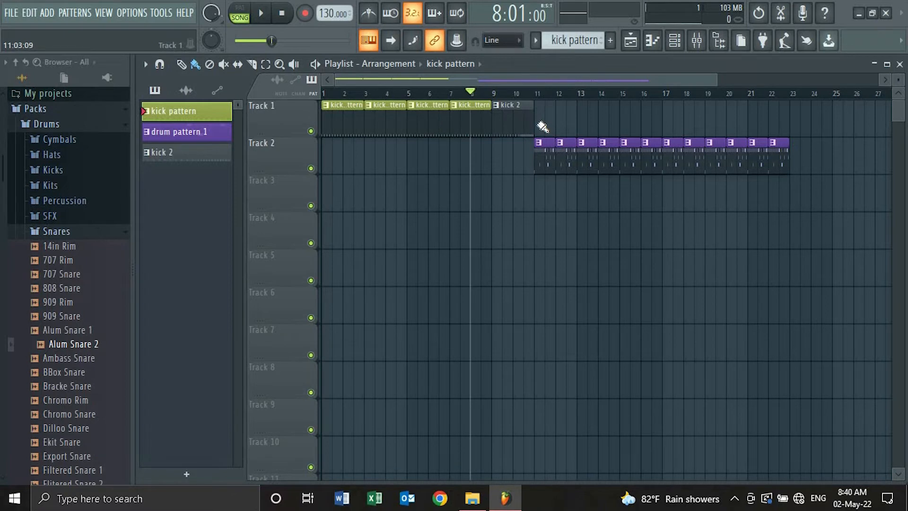
drag(605, 126, 776, 111)
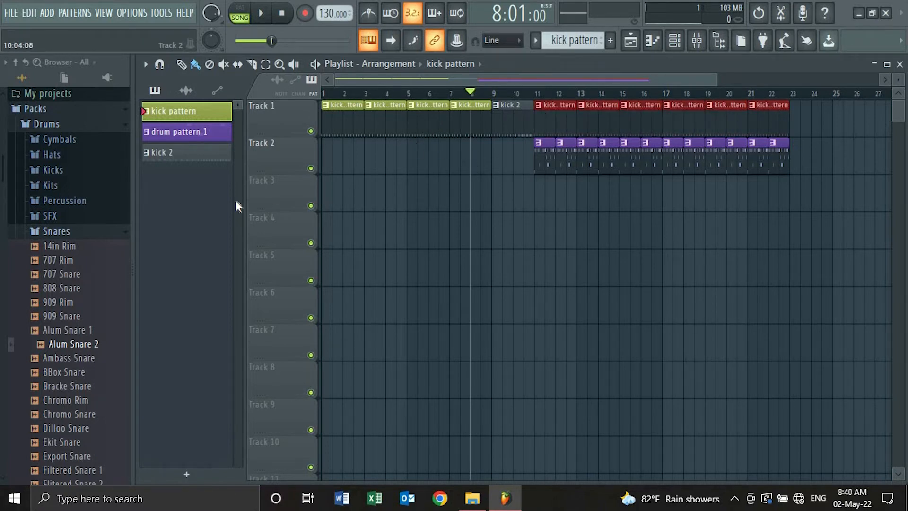
Preview SFX samples in the Drums pack, including Alb Sweep SFX, Alma Radio 1 to 3 SFX, Alma Screech SFX and Importer Crash SFX
click(117, 233)
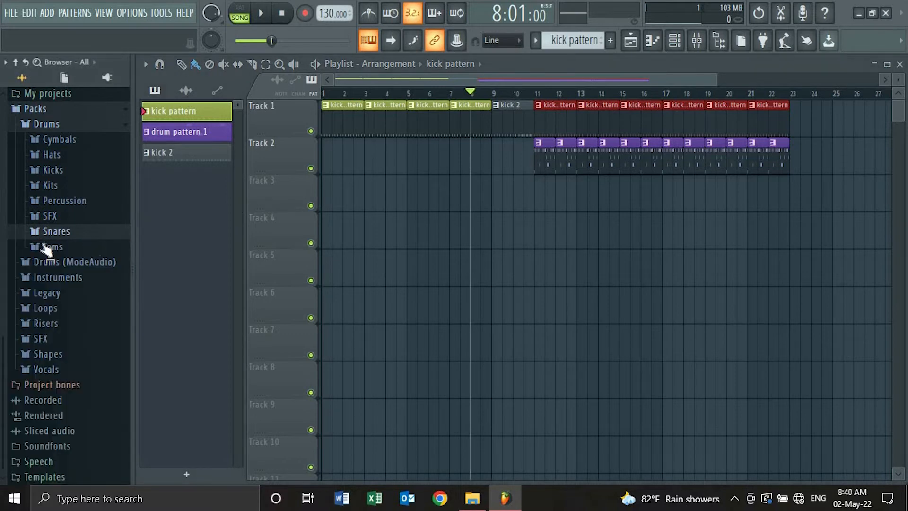
click(37, 216)
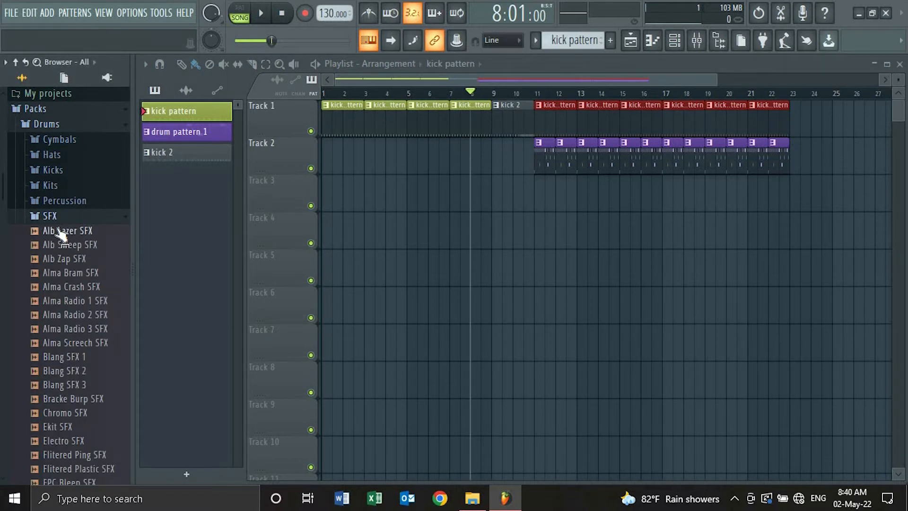
click(61, 232)
click(59, 245)
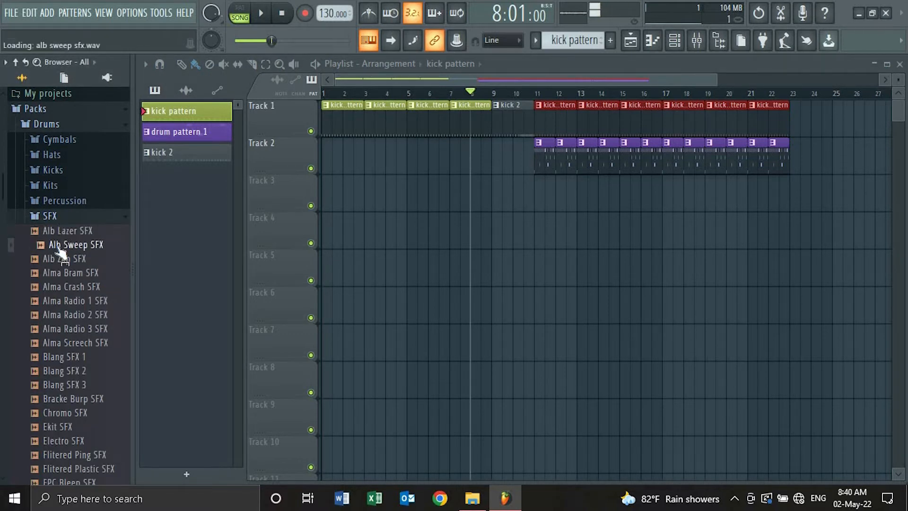
click(52, 300)
click(55, 315)
click(59, 328)
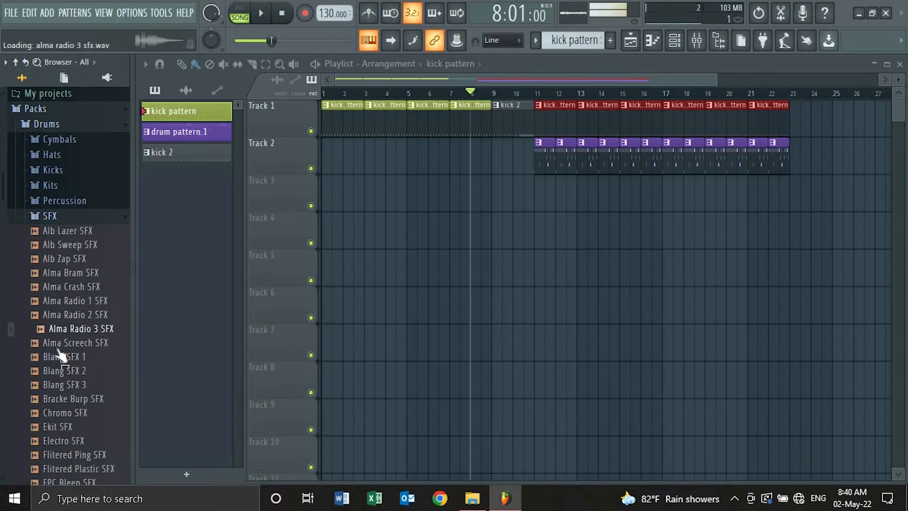
key(Down)
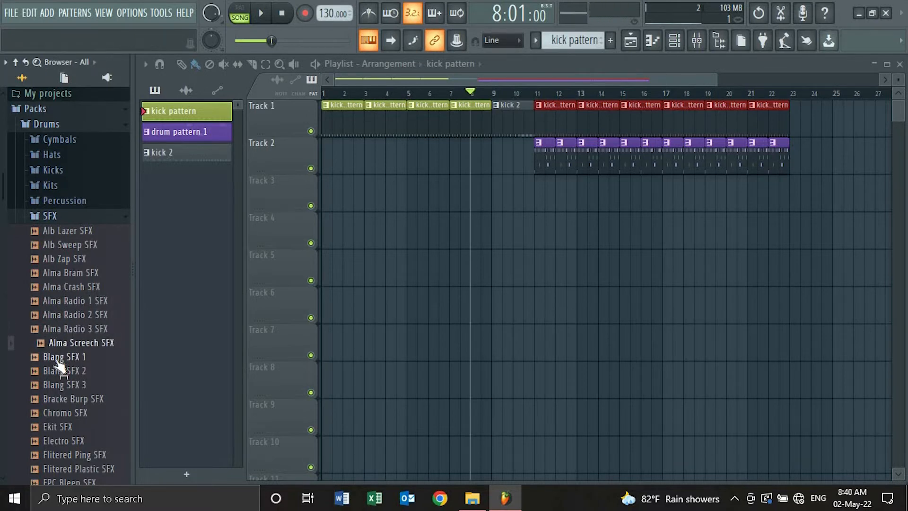
key(Down)
click(55, 303)
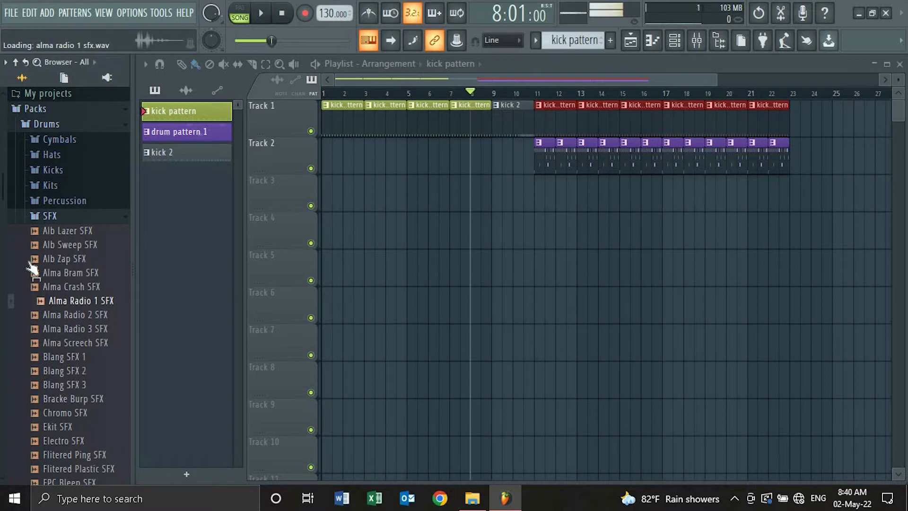
drag(1, 218, 7, 263)
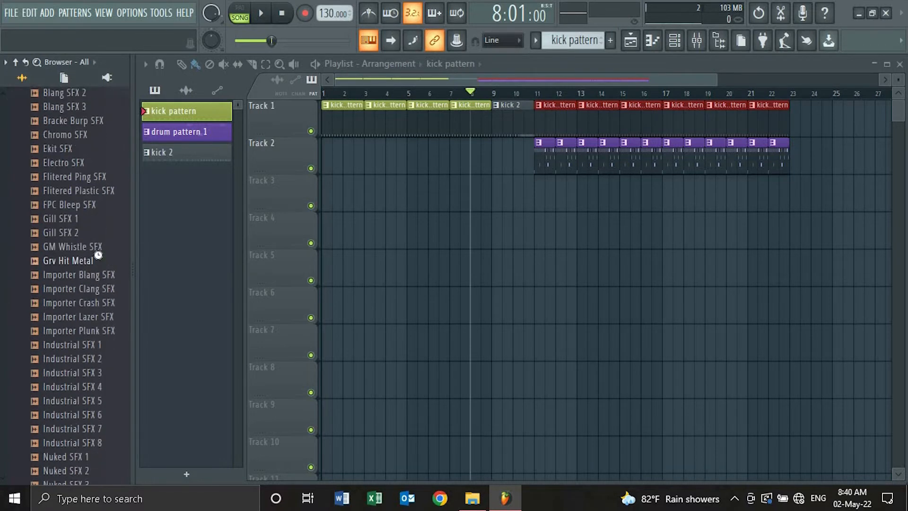
click(61, 302)
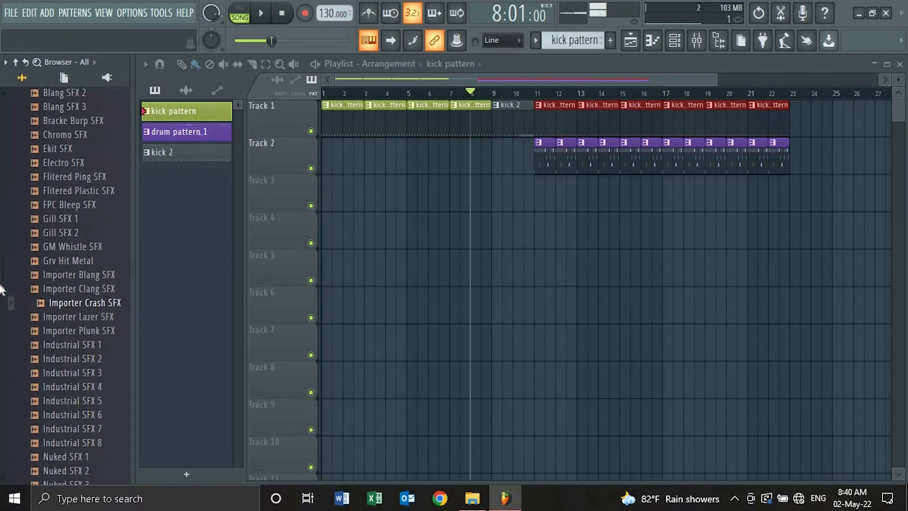
drag(3, 276, 4, 189)
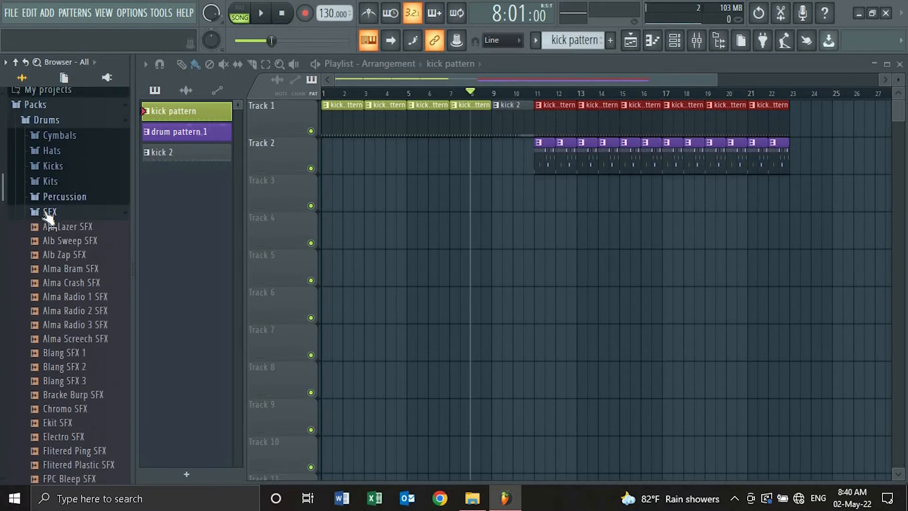
click(46, 214)
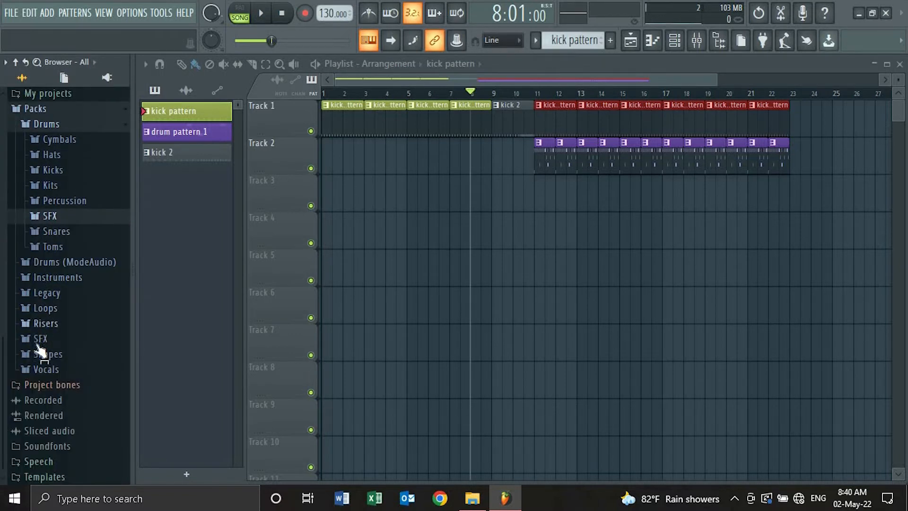
Browse the Risers pack and preview samples including Riser Laboratory, Riser Noise Multi and Riser Noise
click(41, 324)
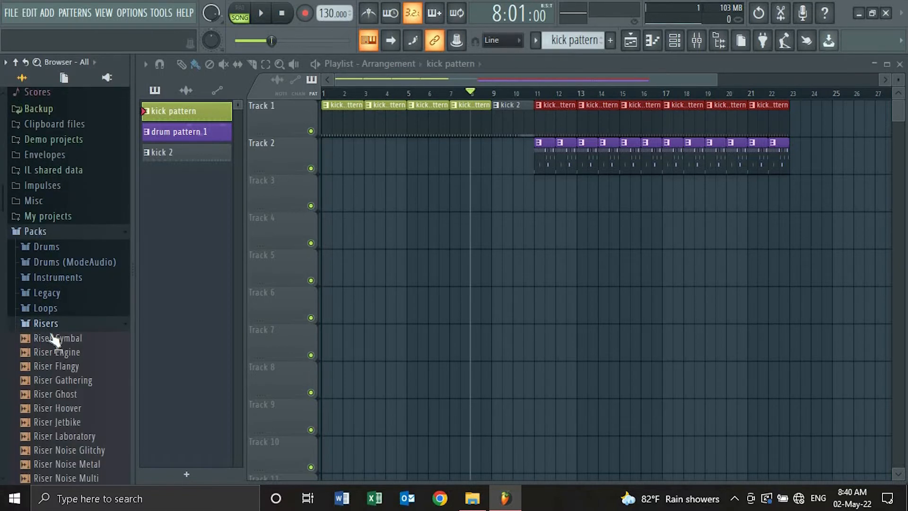
click(55, 339)
drag(2, 204, 2, 317)
click(75, 294)
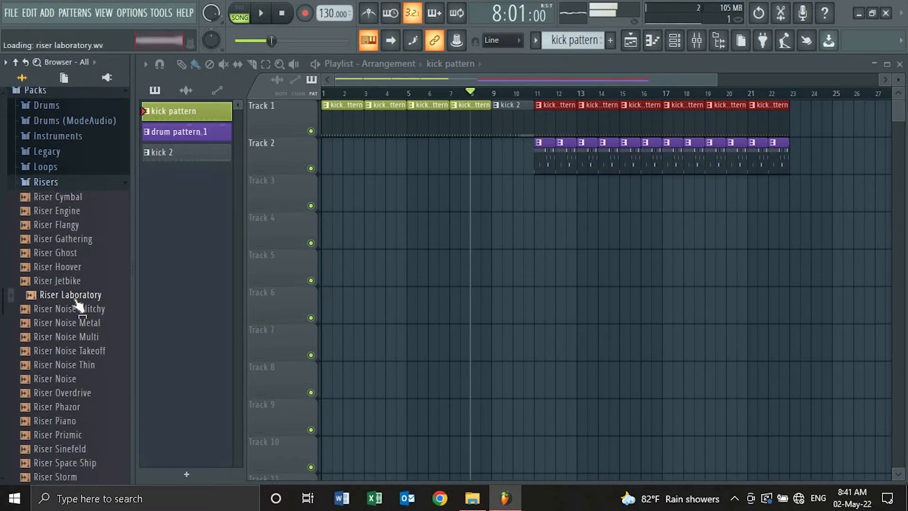
click(74, 340)
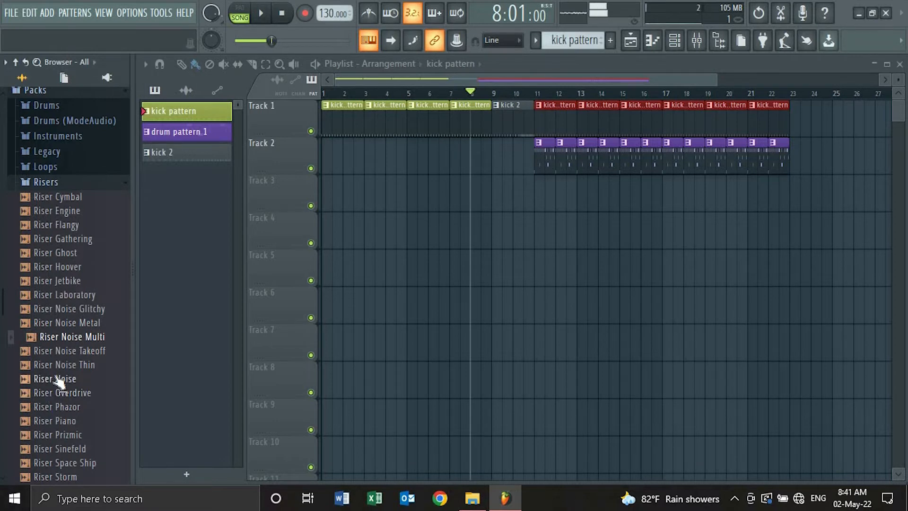
click(59, 379)
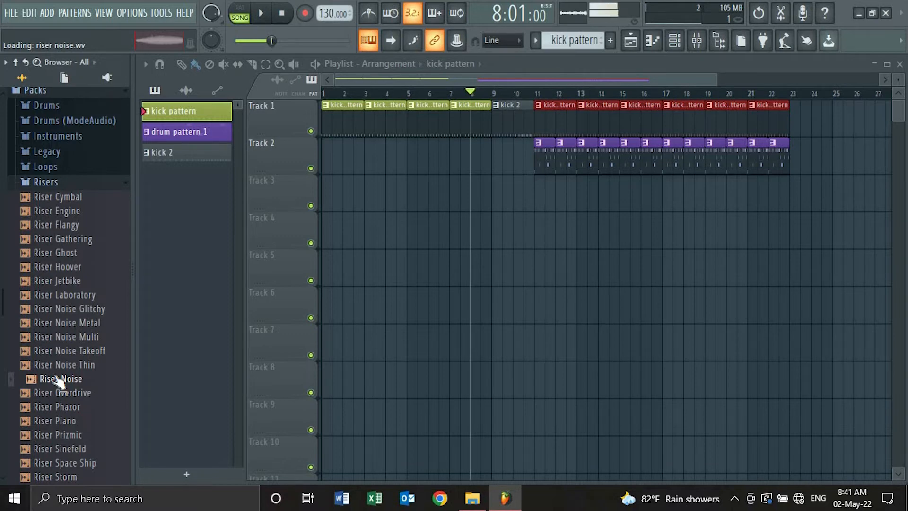
Place the Riser Noise sample on Track 3 starting halfway through bar 8, and play the arrangement from bar 8
drag(60, 380, 520, 193)
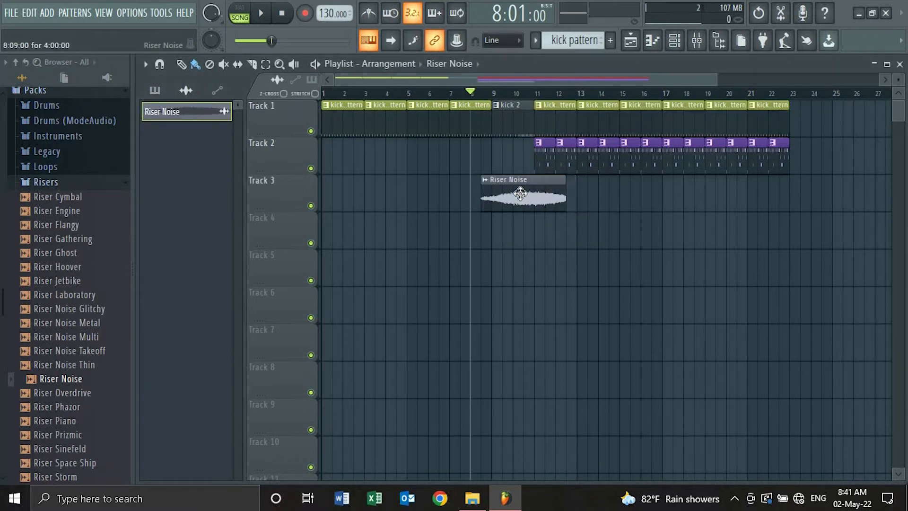
key(space)
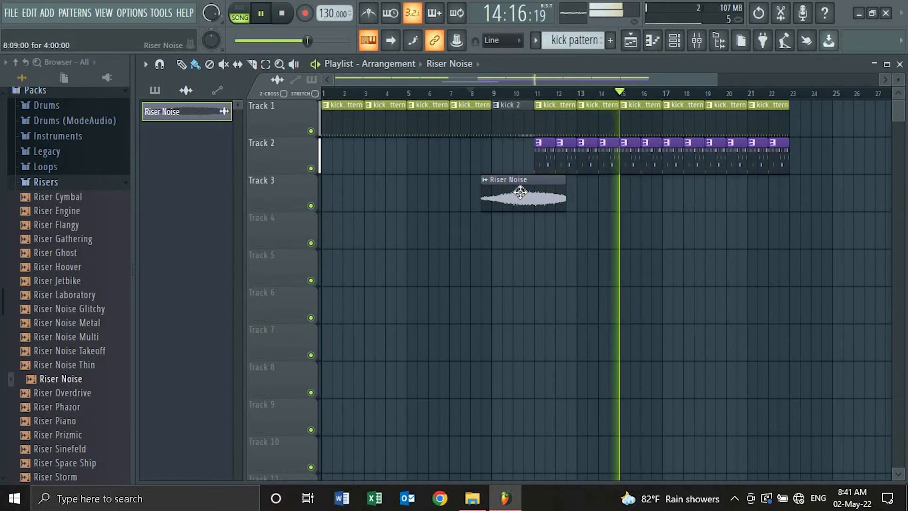
click(542, 165)
key(space)
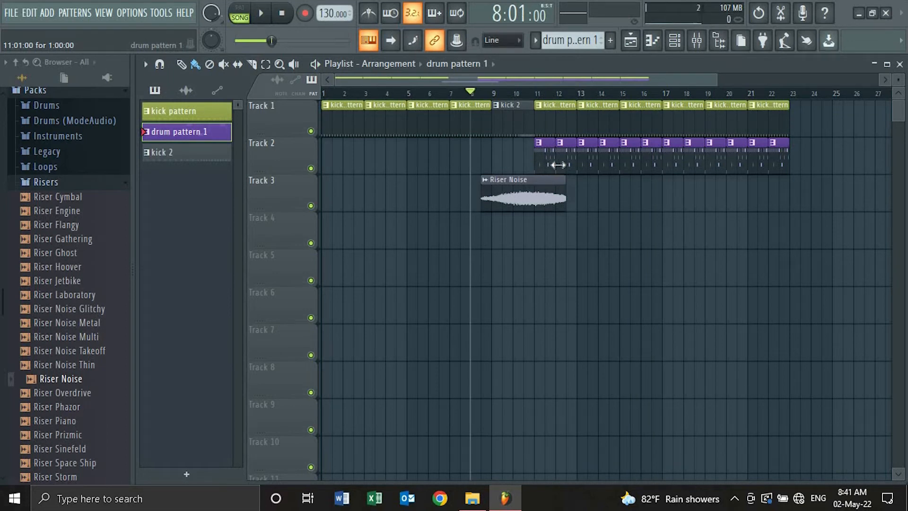
Balance drum pattern 1 in the mixer during playback, setting Insert 5 to about -2.4 dB, raising Insert 6 to about 2.7 dB and lowering Insert 7
click(697, 42)
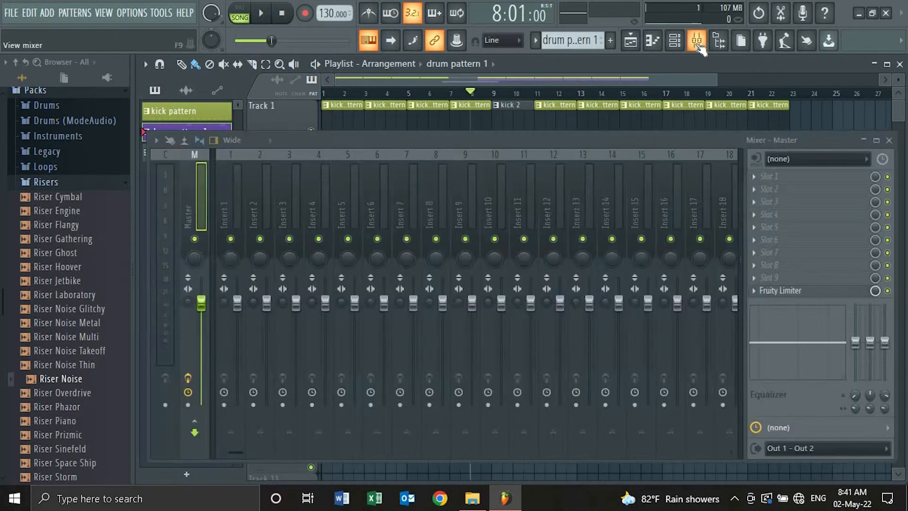
key(space)
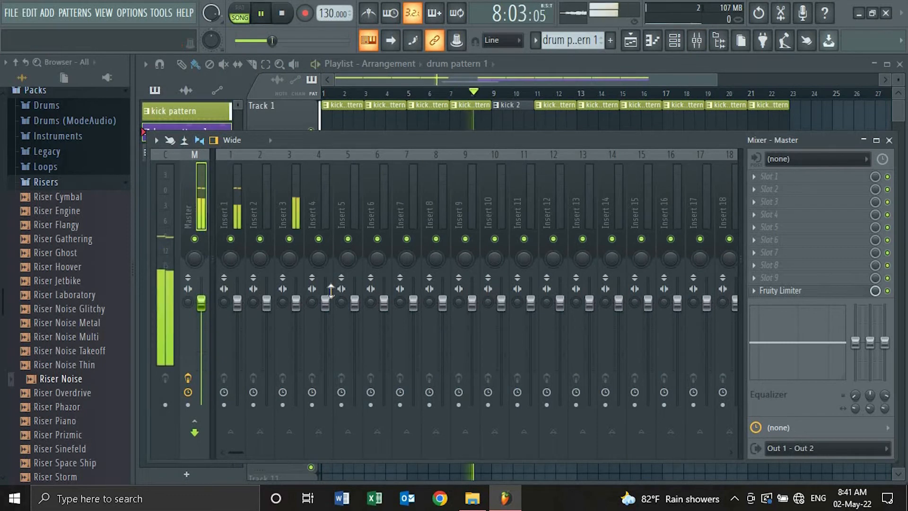
key(space)
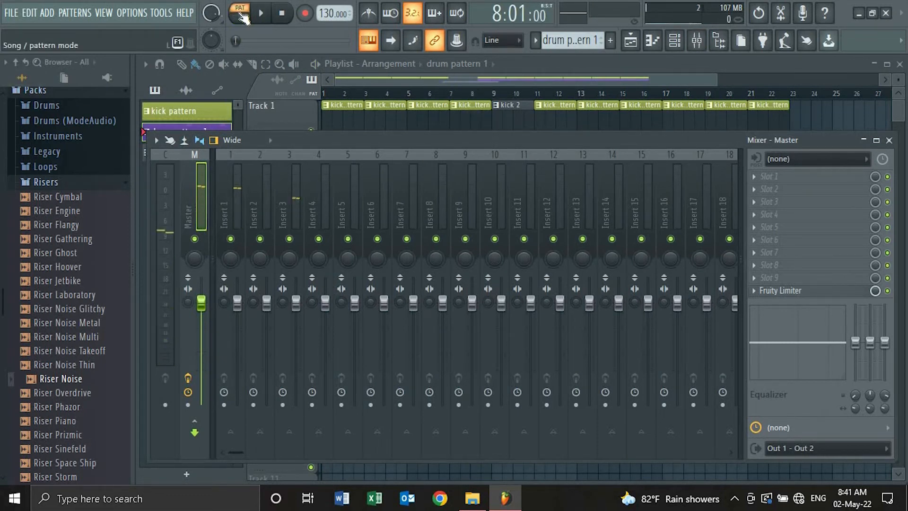
key(space)
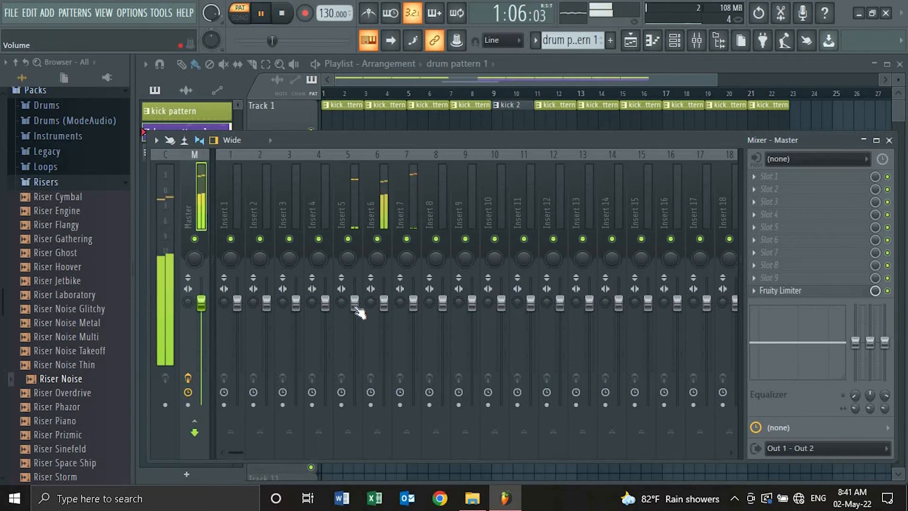
drag(354, 302, 358, 352)
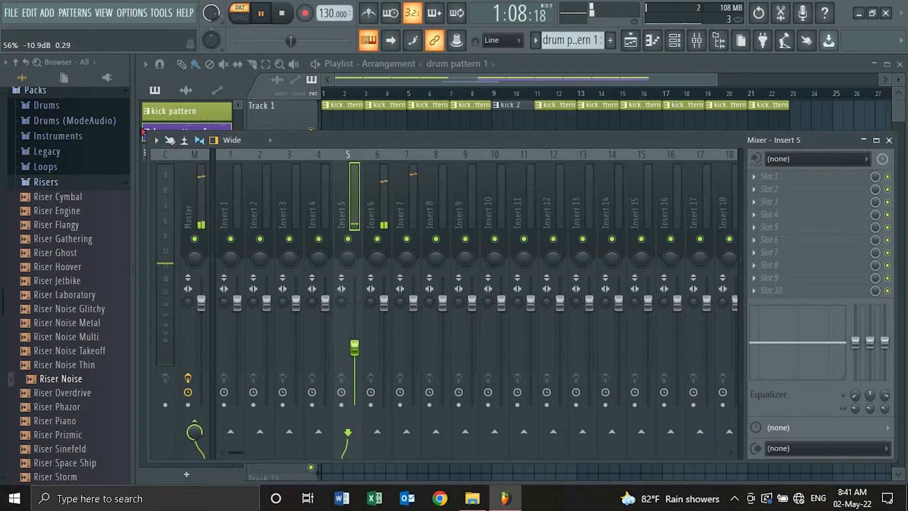
drag(354, 338, 354, 323)
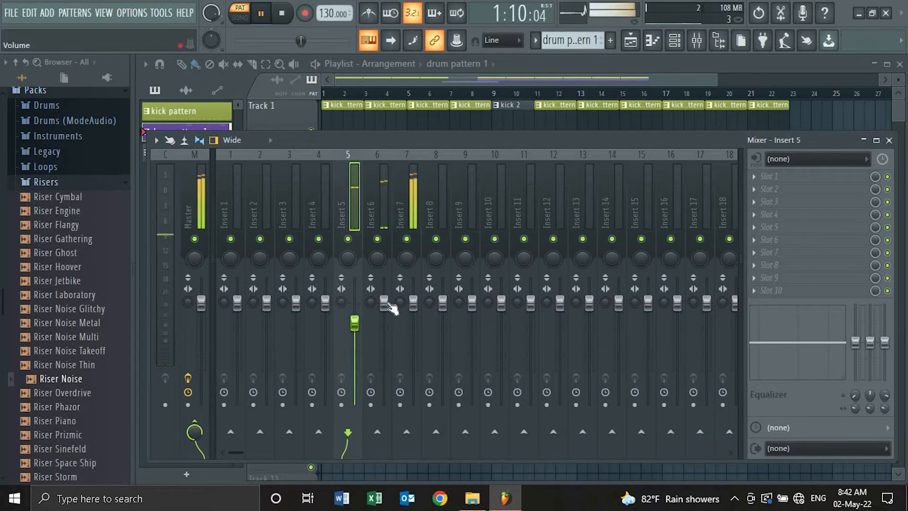
drag(413, 303, 384, 290)
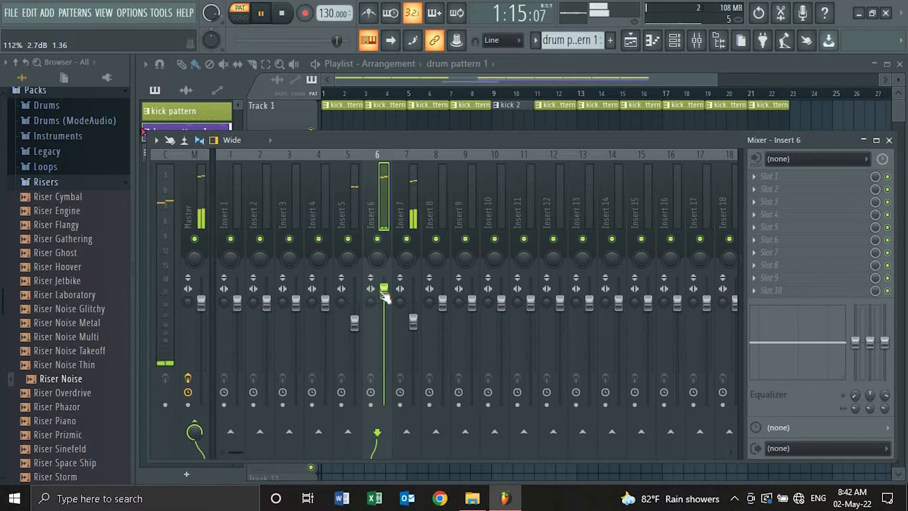
drag(356, 323, 354, 313)
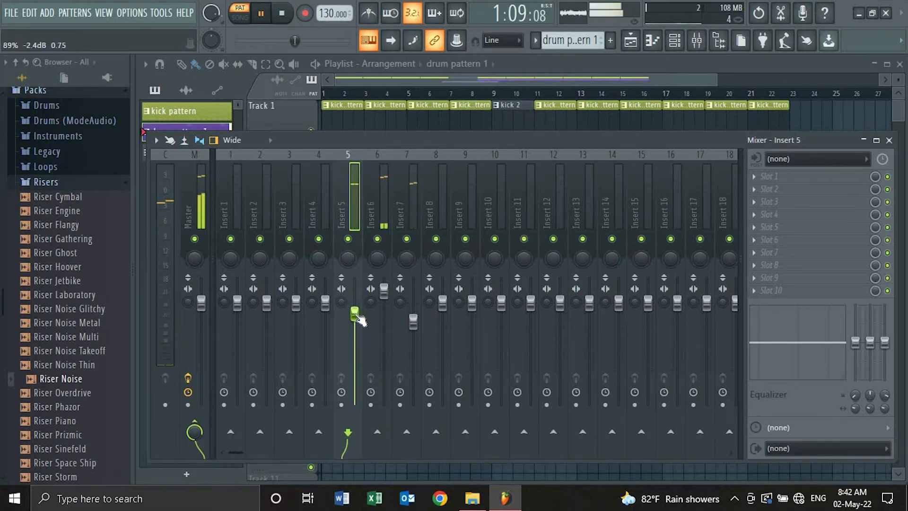
click(890, 140)
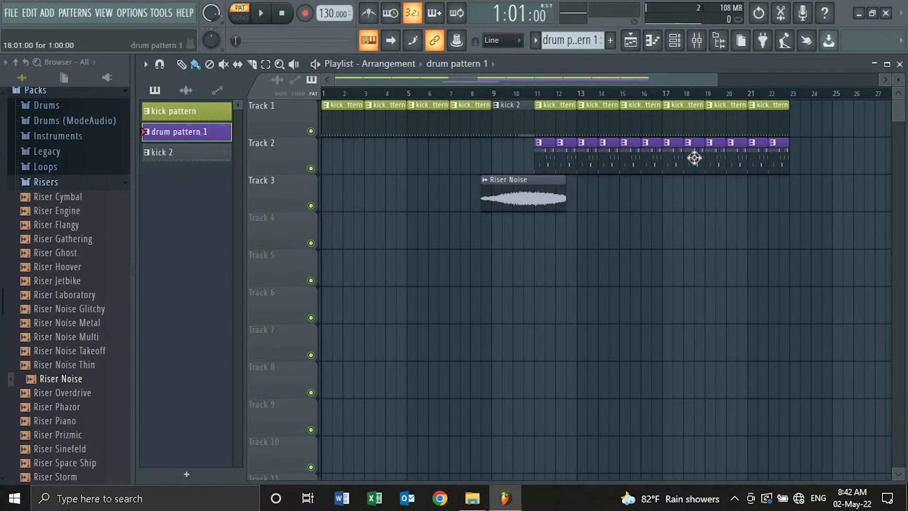
Delete the five drum pattern 1 clips on Track 2 from bar 18 through bar 22
right_click(695, 161)
right_click(716, 160)
right_click(737, 161)
right_click(755, 161)
right_click(778, 157)
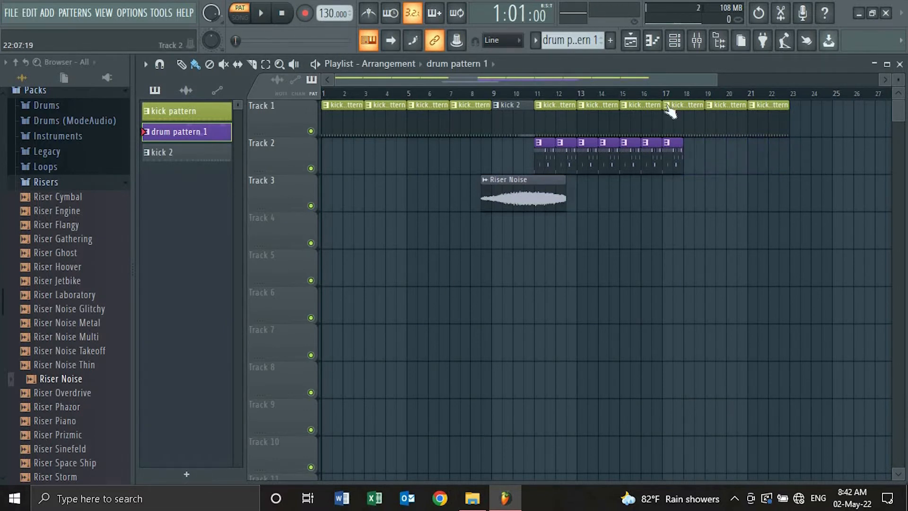
Create a new pattern named drum pattern 2 and give it a dark magenta color
click(610, 40)
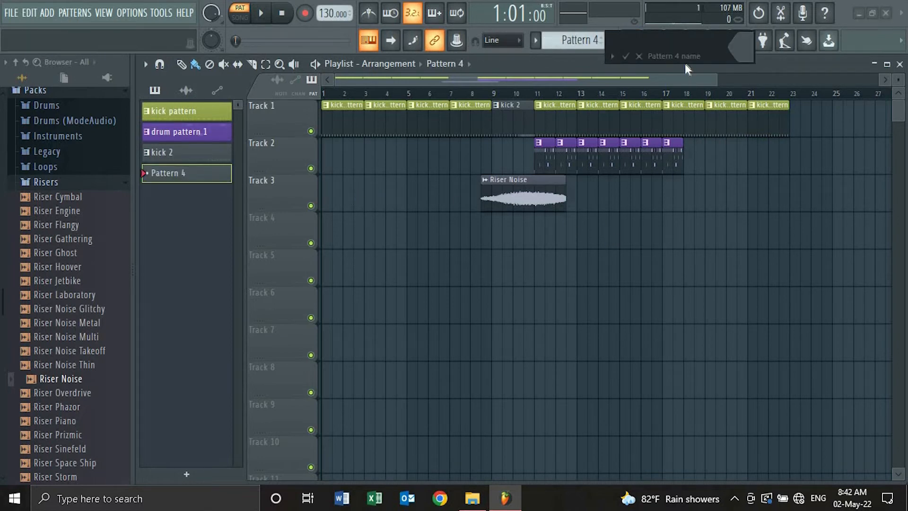
text(drum pattern 2)
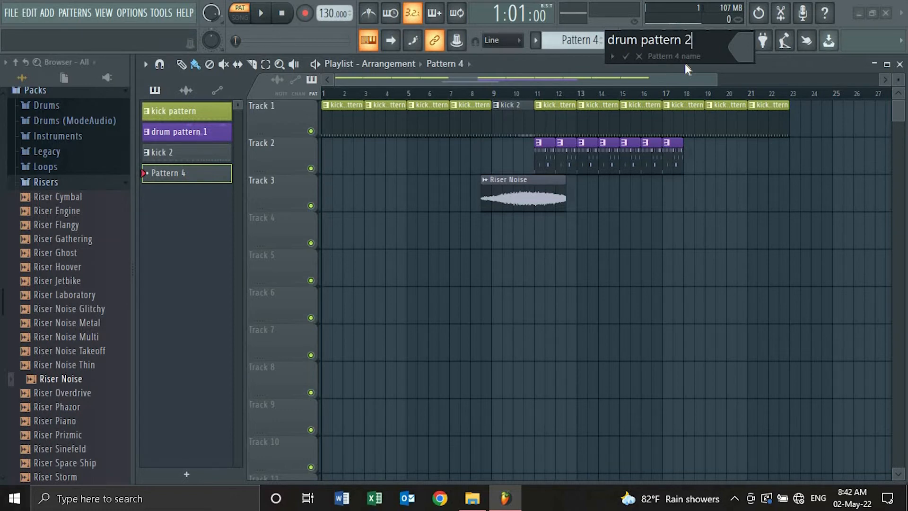
click(737, 45)
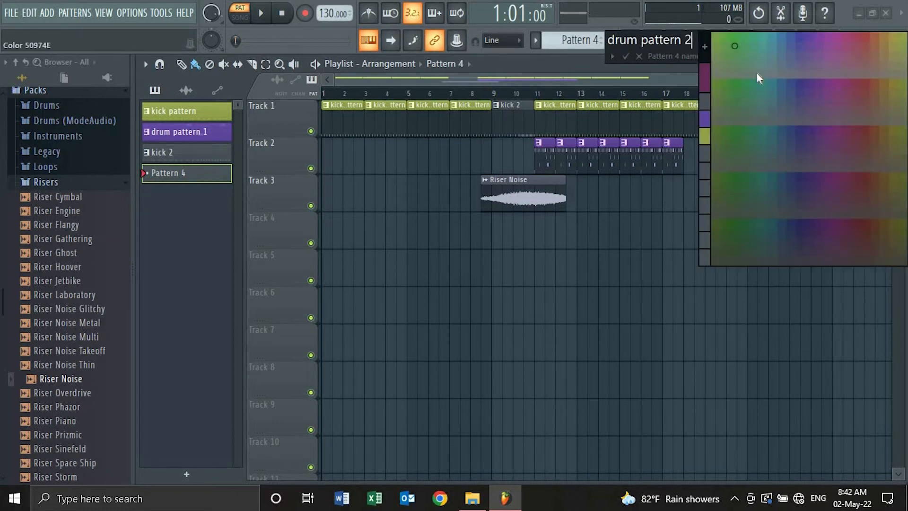
click(835, 133)
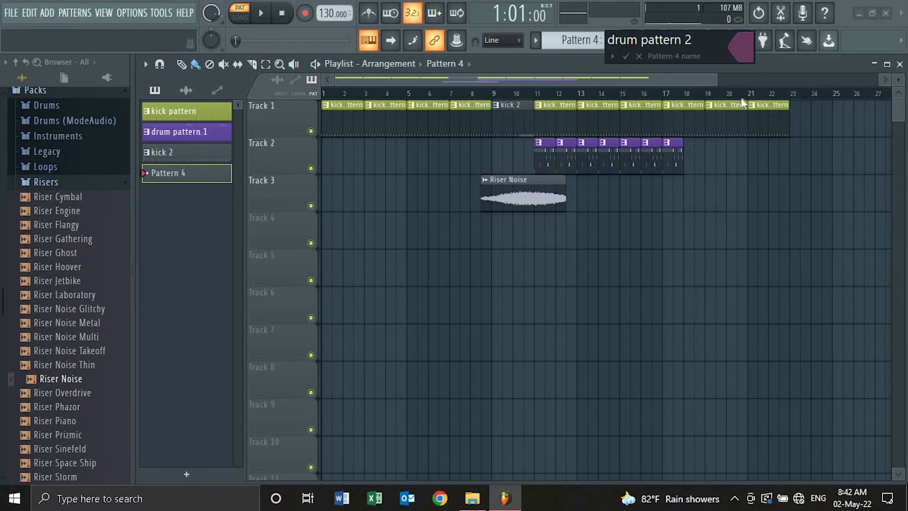
key(Return)
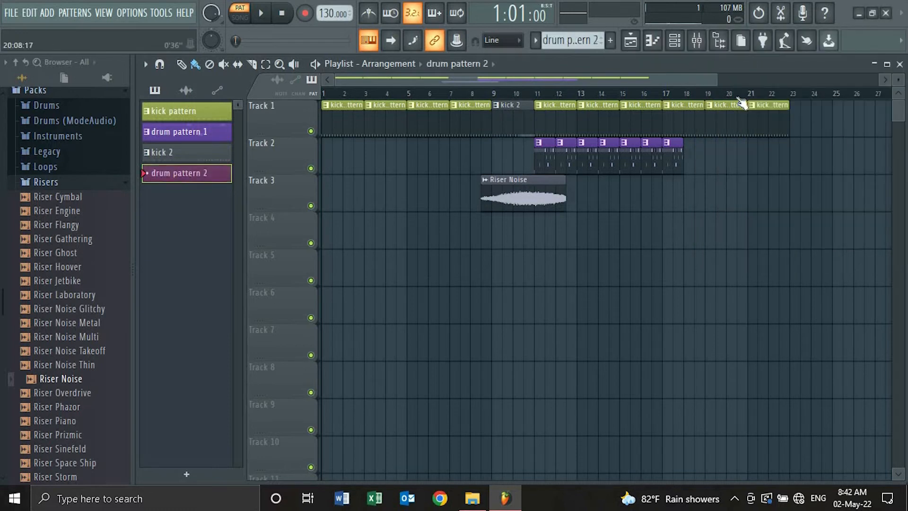
Load the Fpc Ambient Groove 10 MIDI loop in the FPC channel for drum pattern 2, auditioning the loops during playback
click(675, 41)
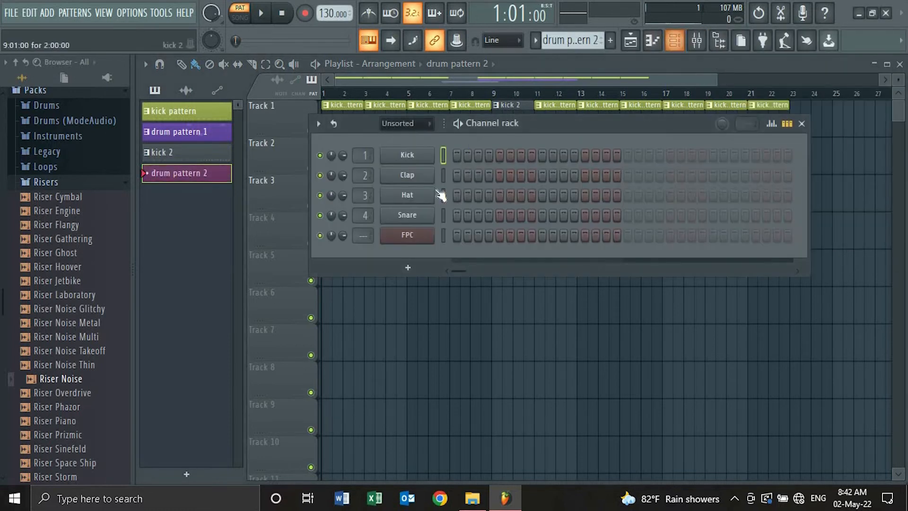
click(404, 236)
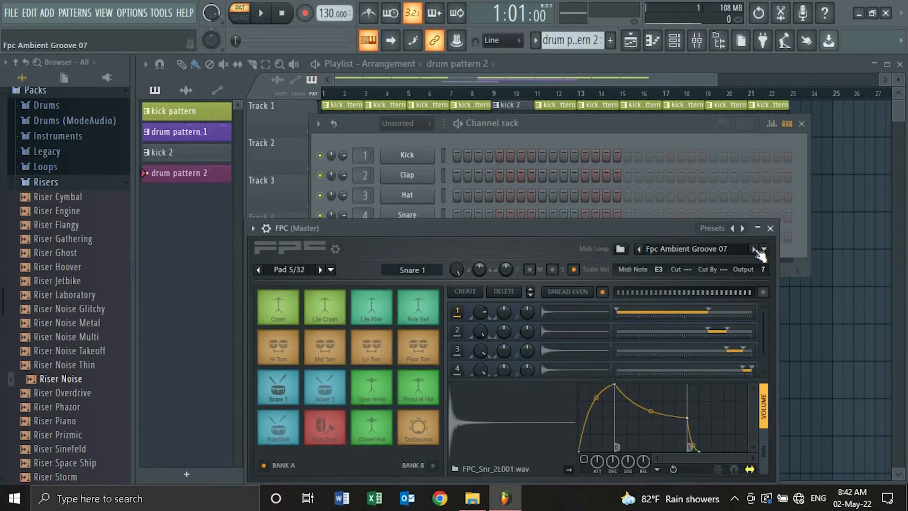
key(space)
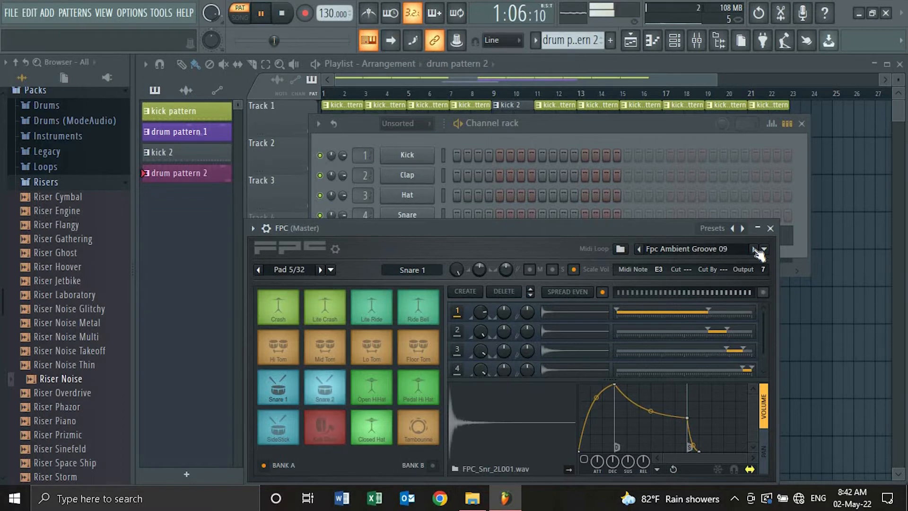
click(753, 249)
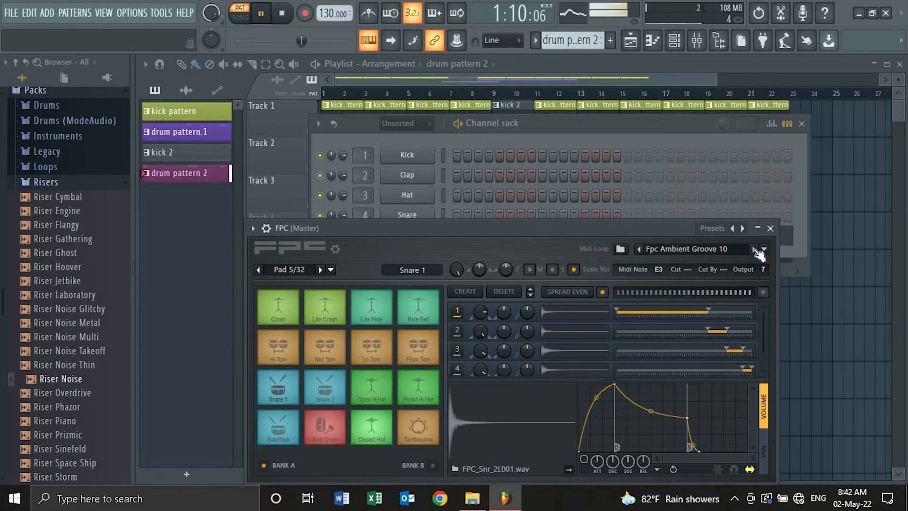
click(770, 228)
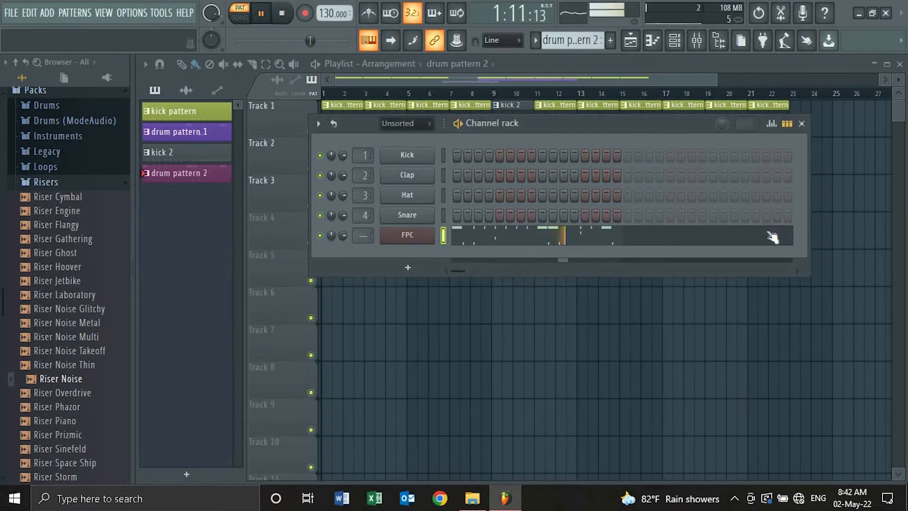
Paint drum pattern 2 clips on Track 2 from bar 18 through bar 22, and play the arrangement in song mode
click(802, 124)
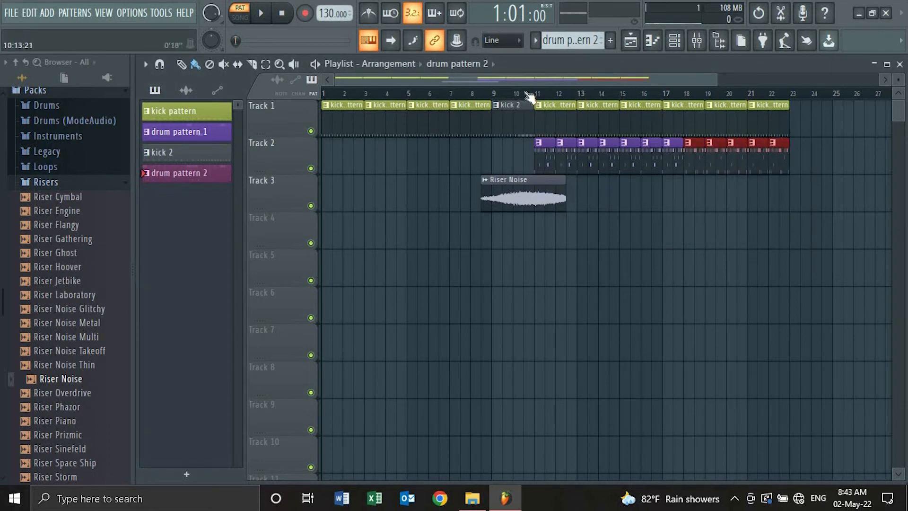
key(space)
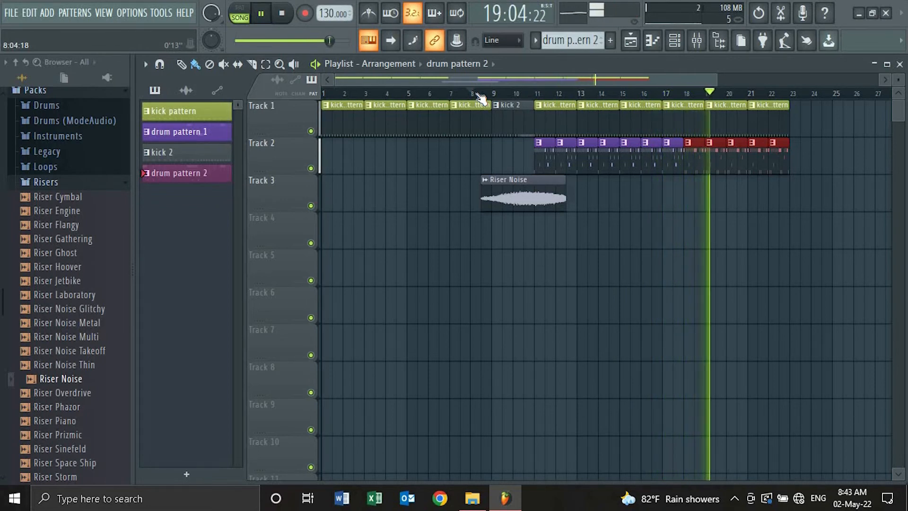
key(space)
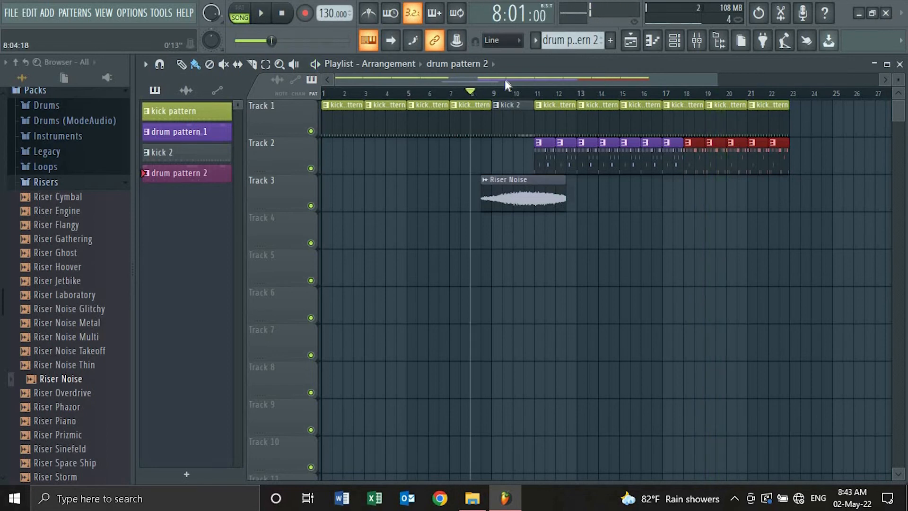
Replace the drum pattern 2 clips at bars 20 and 22 on Track 2 with drum pattern 1, and play the arrangement
right_click(737, 161)
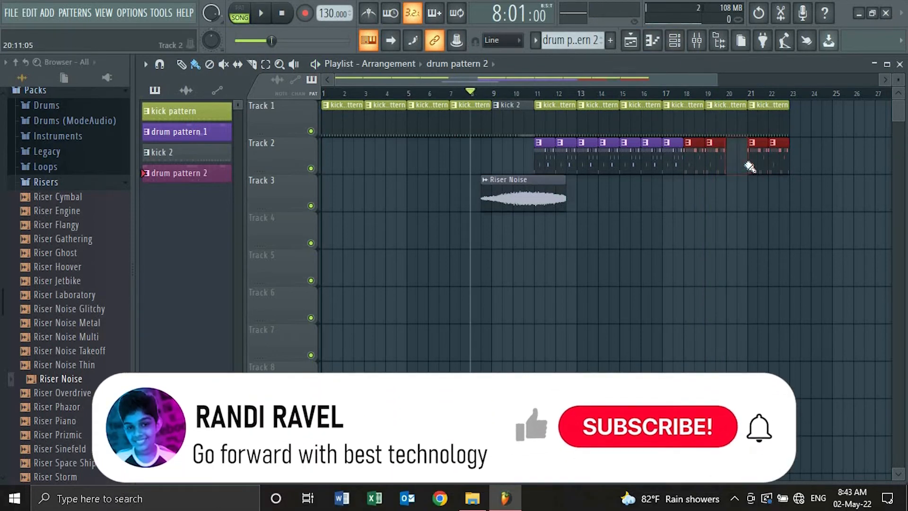
right_click(782, 161)
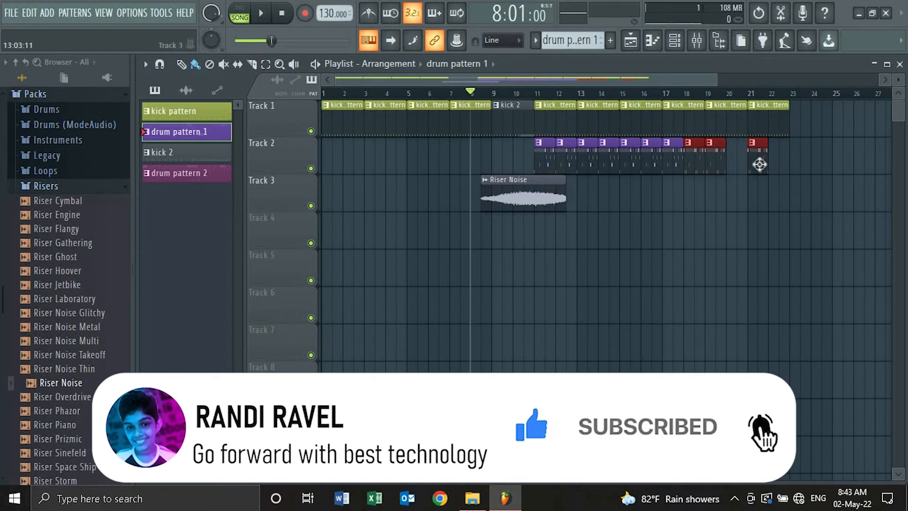
click(733, 161)
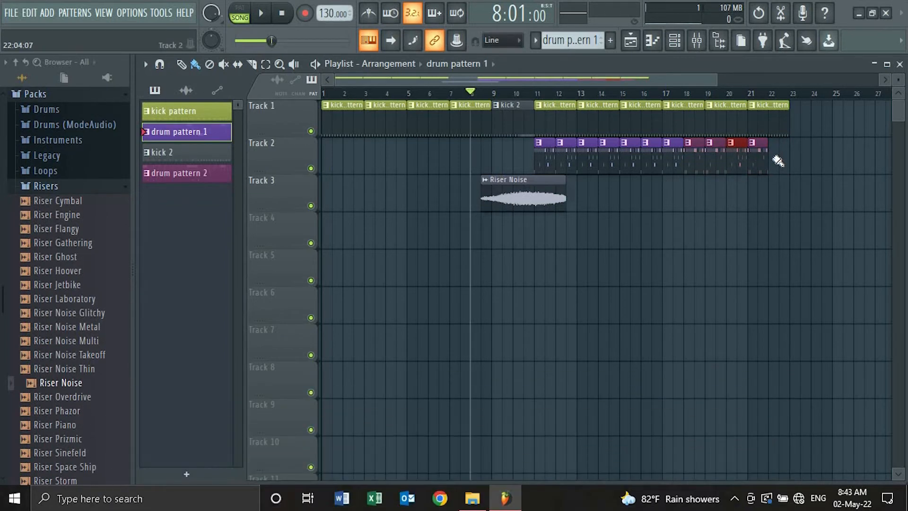
key(space)
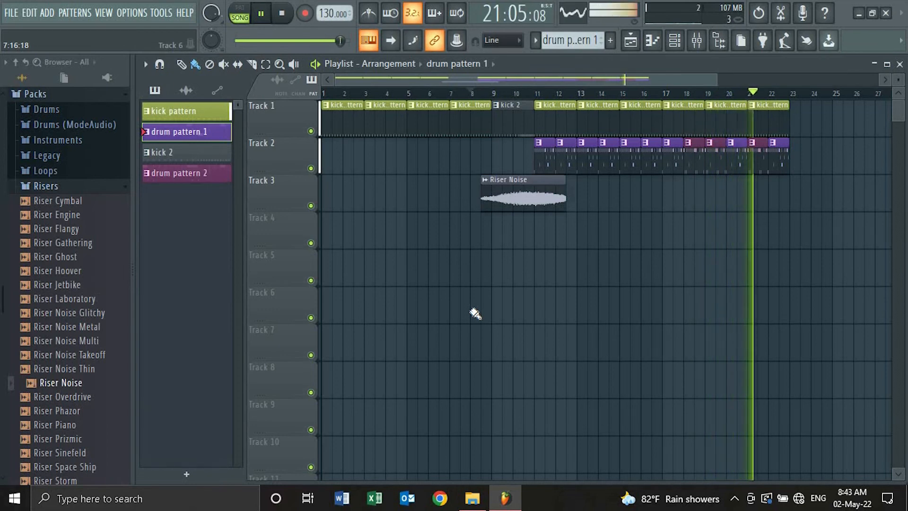
Replace the drum pattern 1 clips at bars 13 and 15 on Track 2 with drum pattern 2
right_click(634, 156)
right_click(587, 156)
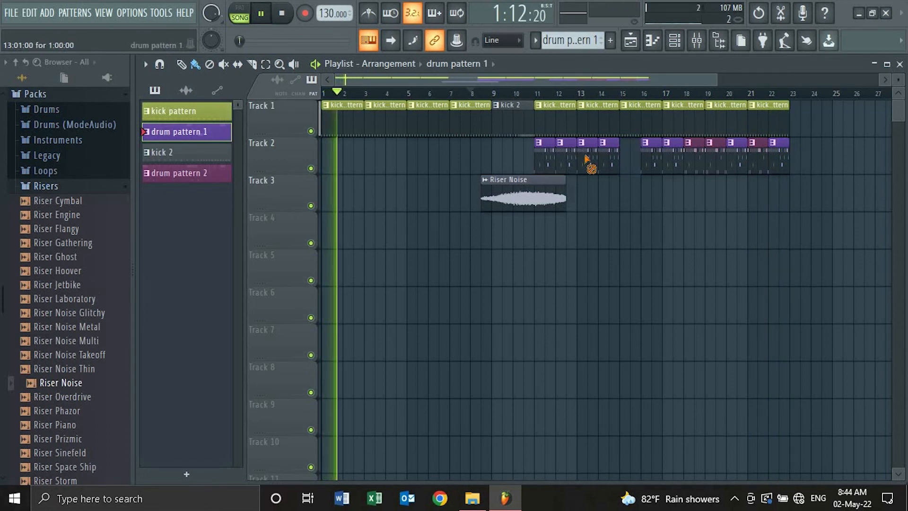
click(176, 172)
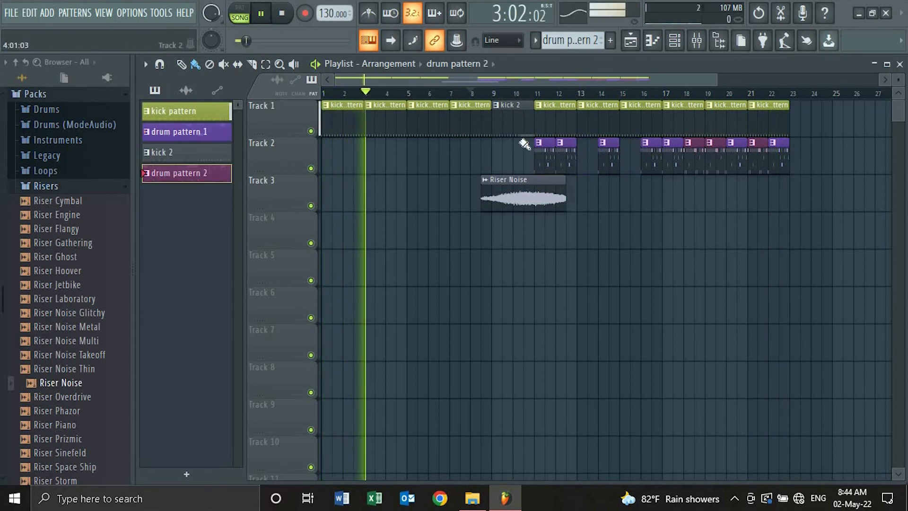
click(586, 156)
click(627, 159)
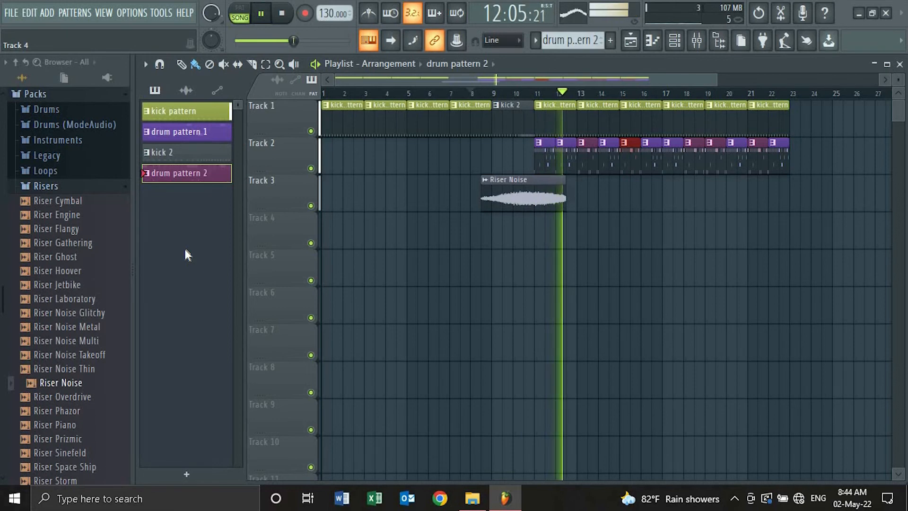
Change the color of the kick 2 pattern to green, keeping its name
click(188, 153)
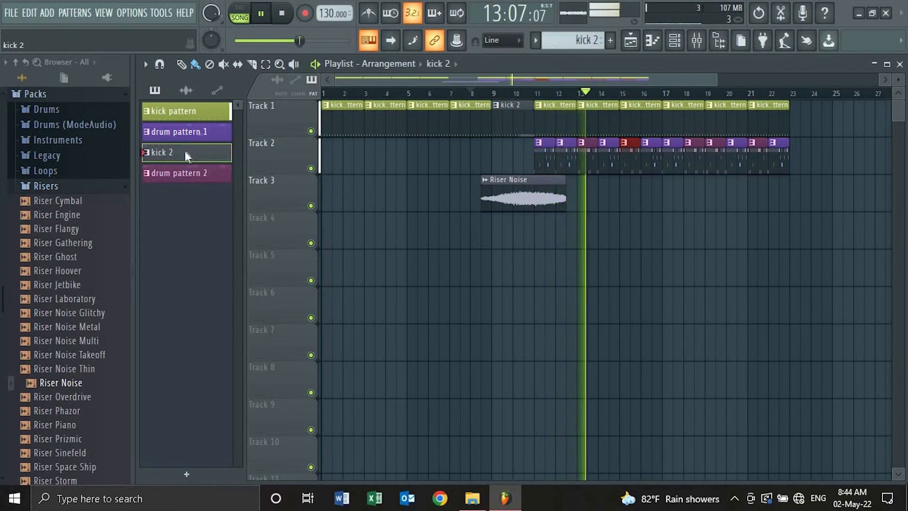
right_click(186, 152)
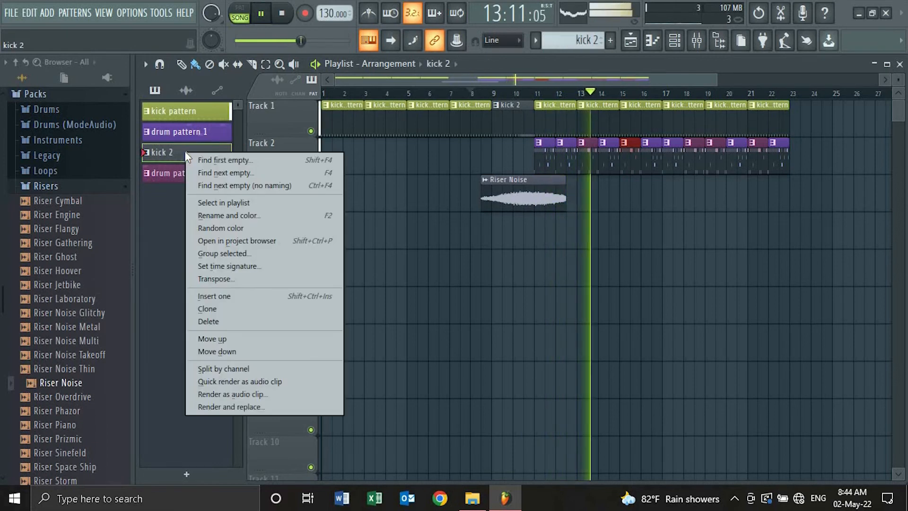
click(241, 217)
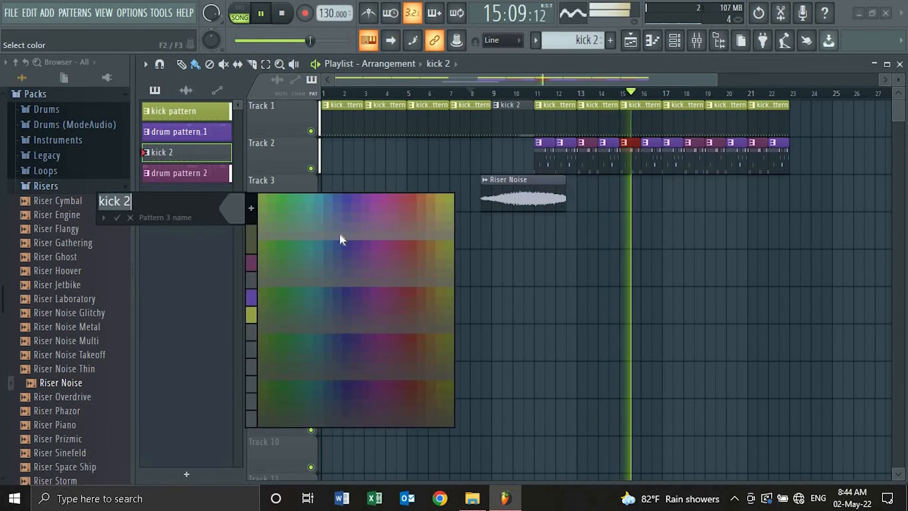
click(265, 194)
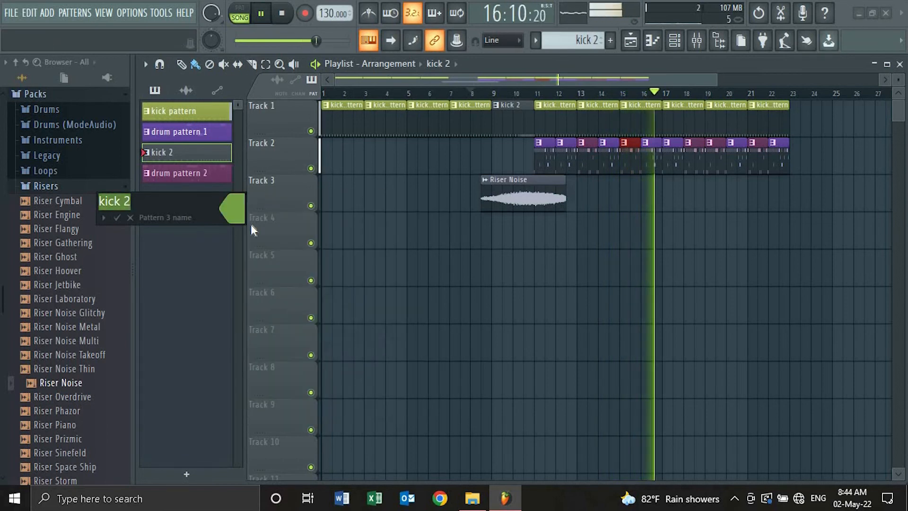
key(Return)
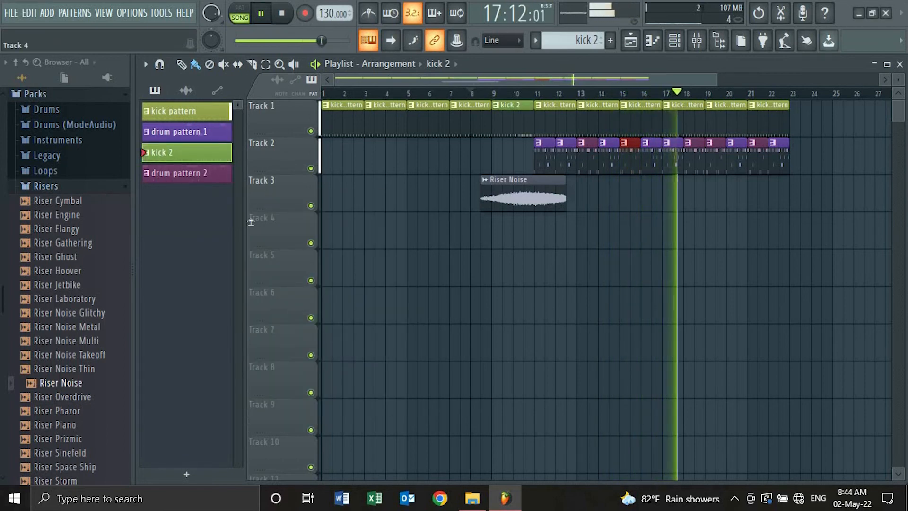
Move the Track 2 drum clips from bars 13–22 to start at bar 9, and move the Riser Noise clip to start at 4:09
key(space)
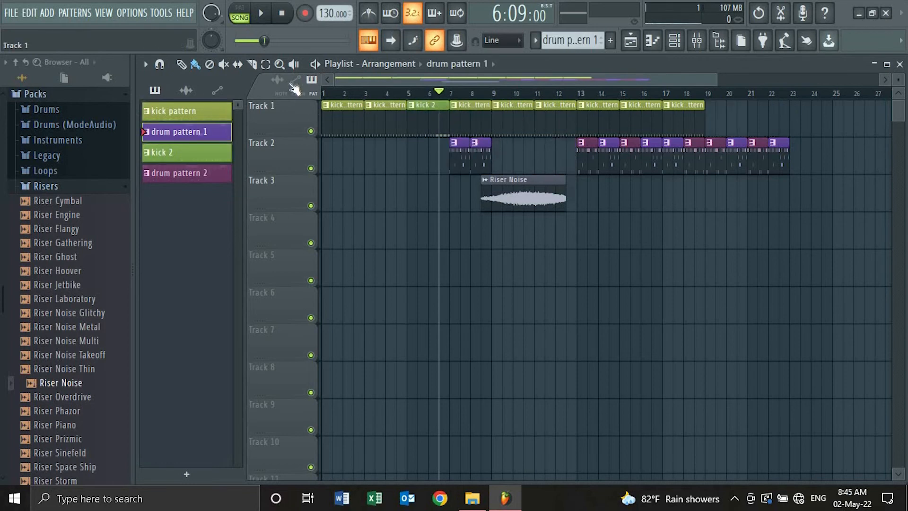
drag(553, 156, 808, 169)
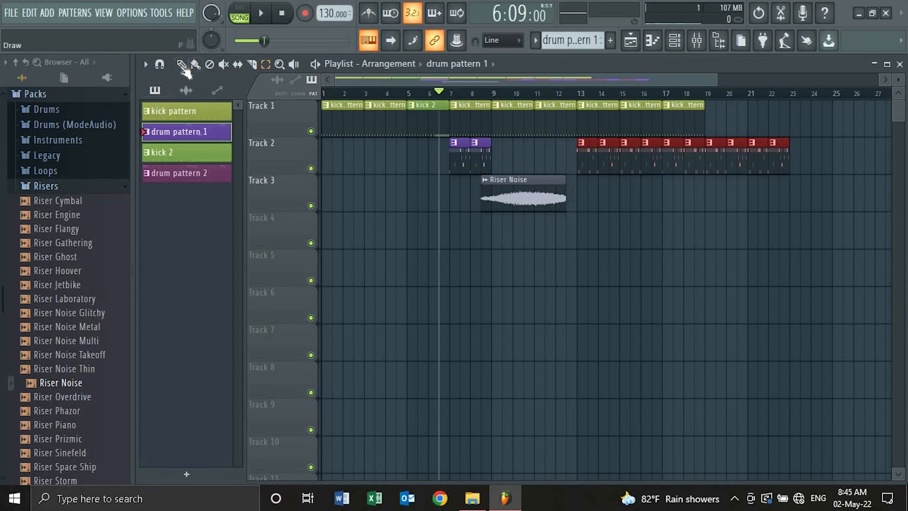
drag(585, 165, 508, 156)
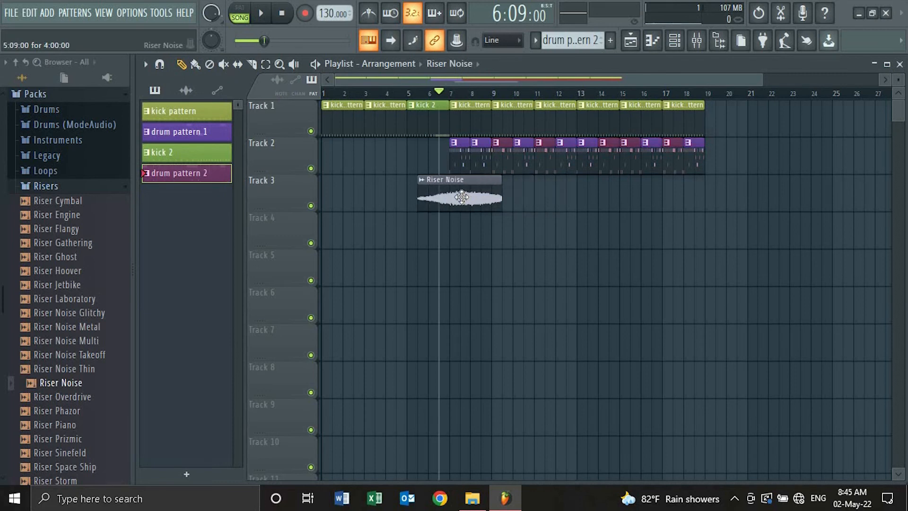
click(449, 196)
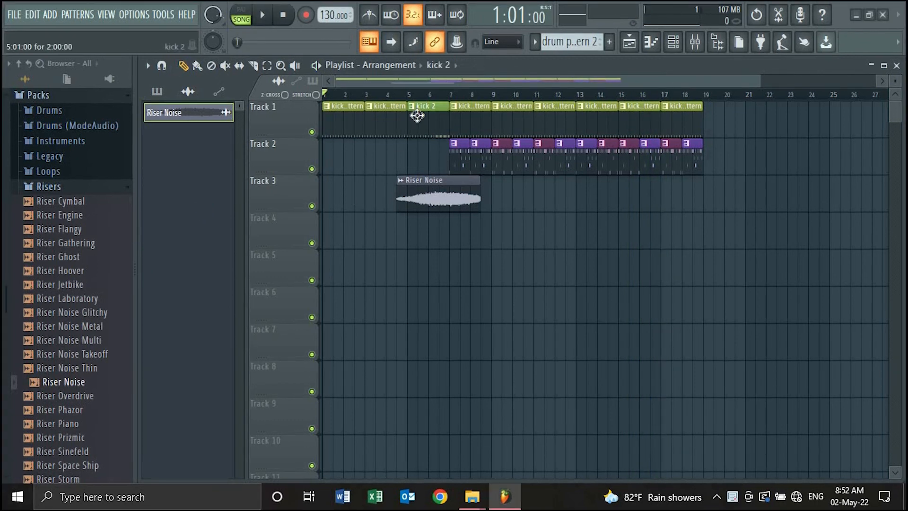
Add a kick 2 clip at bar 19 on Track 1 and a second Riser Noise clip at 18:09 on Track 3, playing from bar 16
click(417, 115)
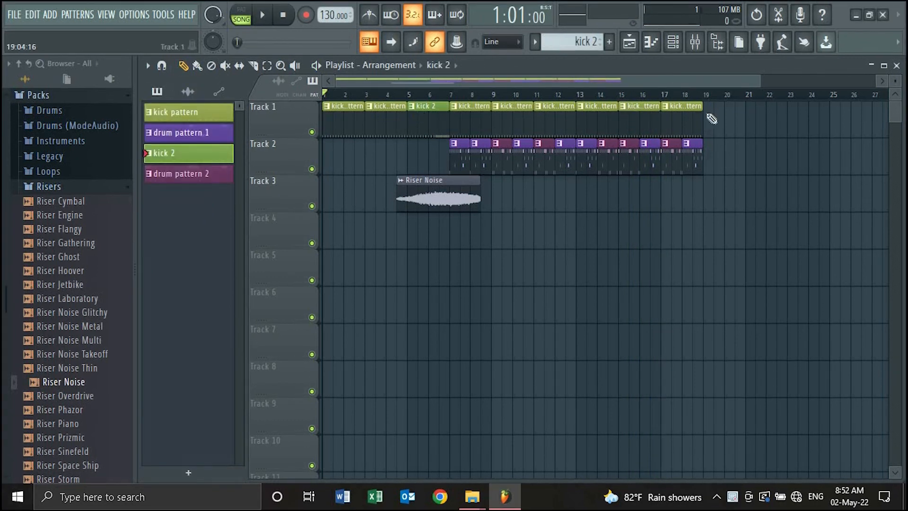
click(448, 193)
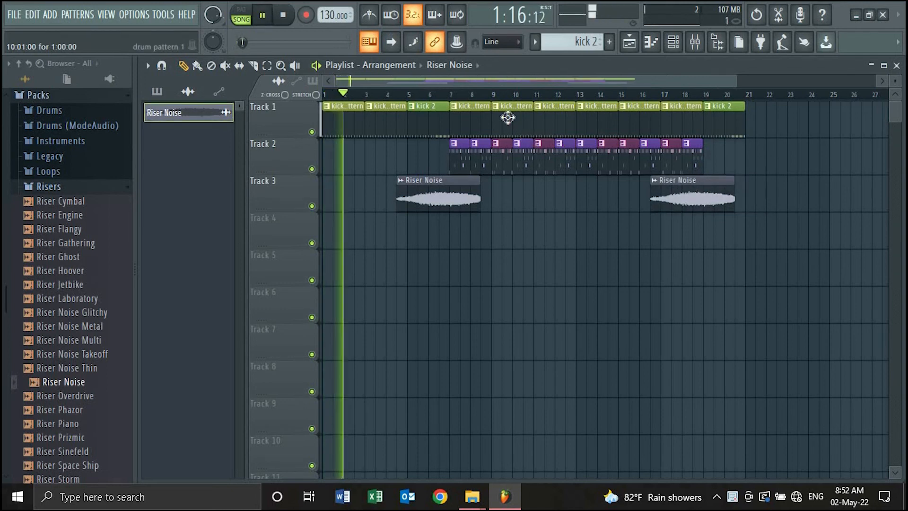
click(645, 96)
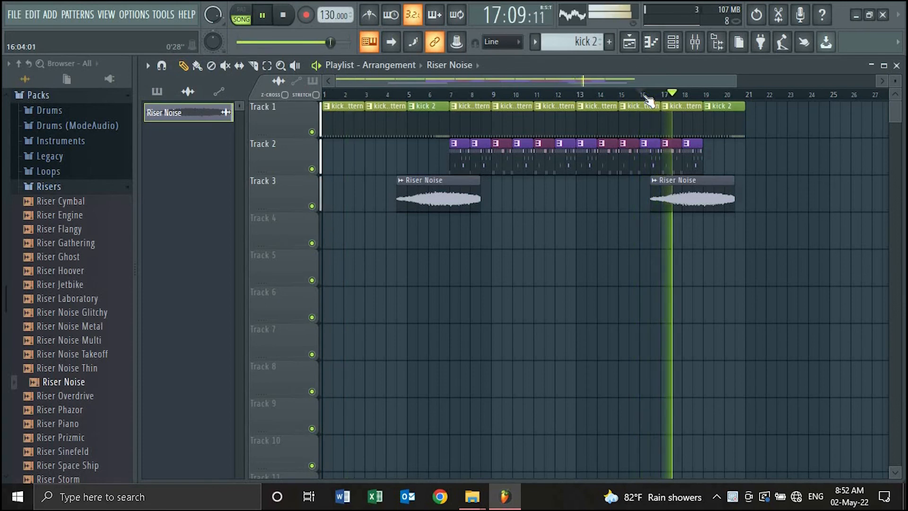
key(space)
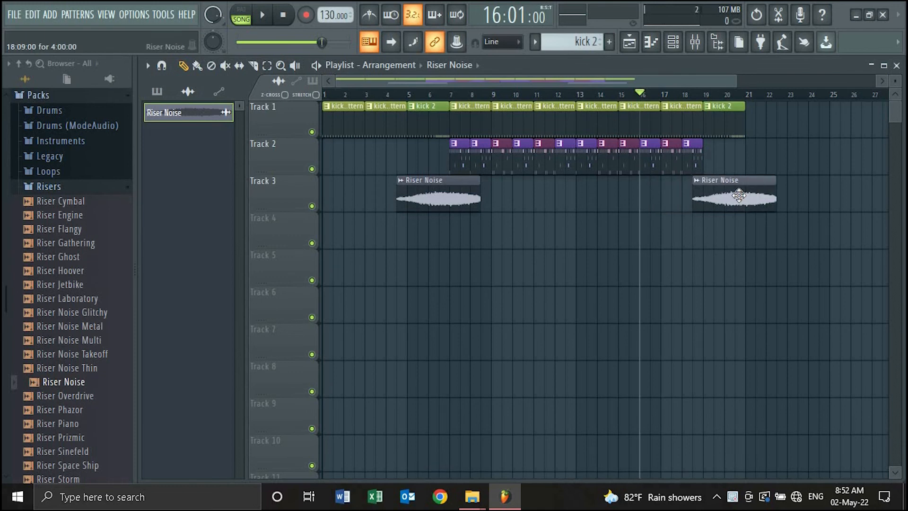
key(space)
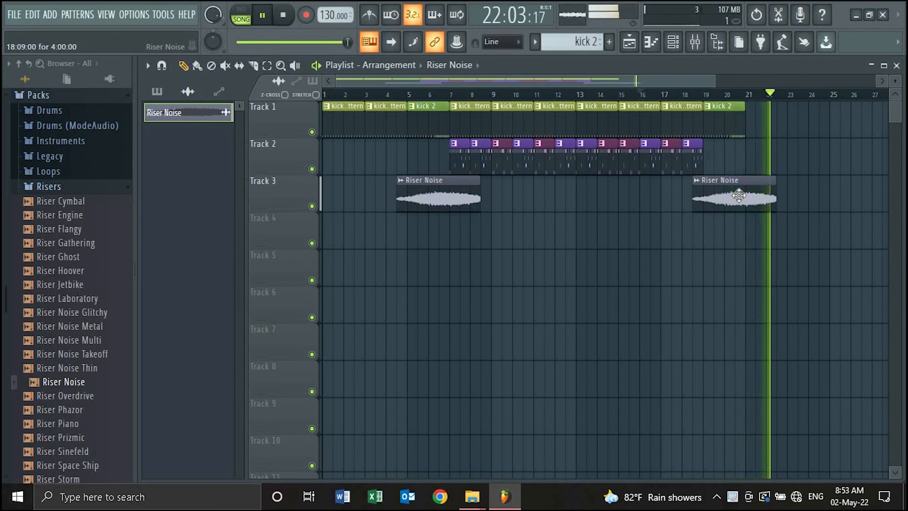
key(space)
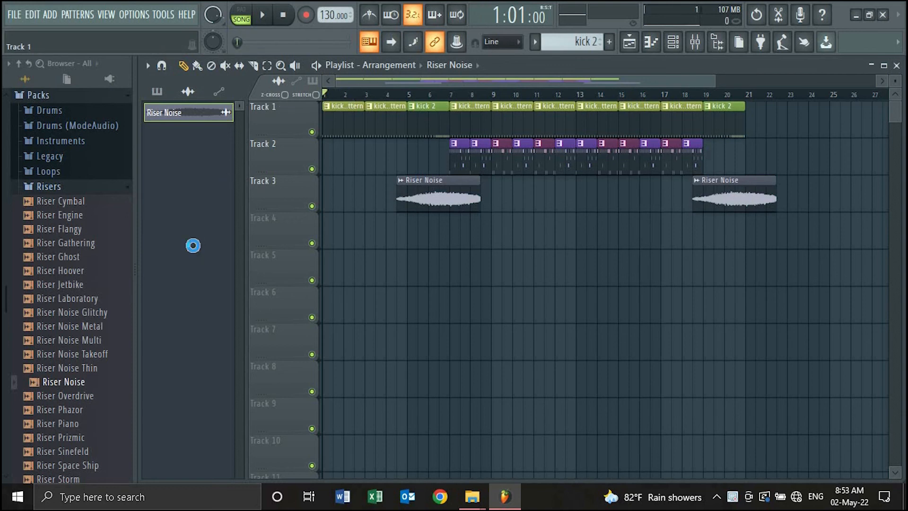
Save the project as drum pattern in the quick-access folder whose name starts with "How to design"
key(ctrl+s)
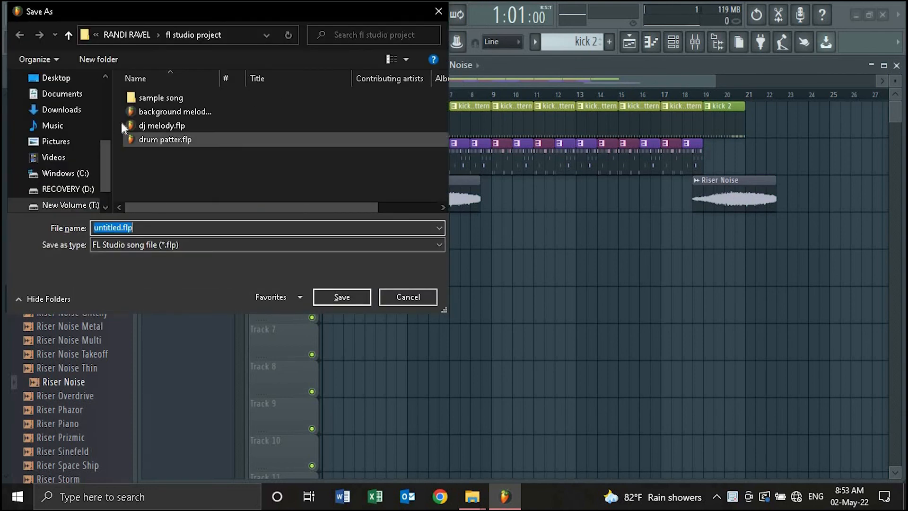
scroll(104, 94, up, 3)
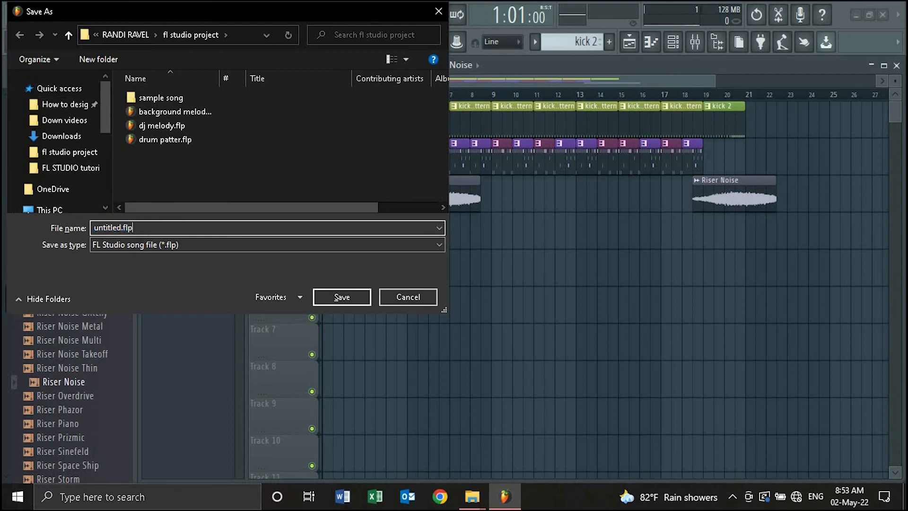
click(67, 104)
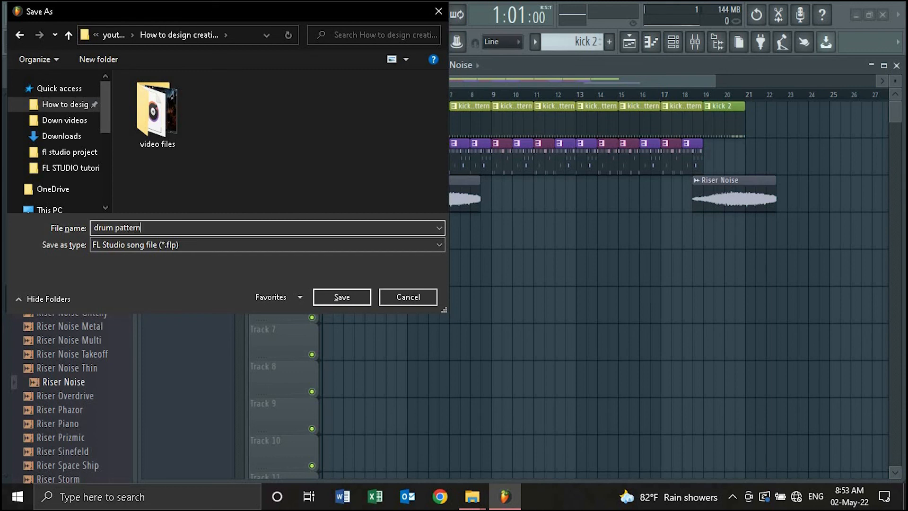
click(340, 298)
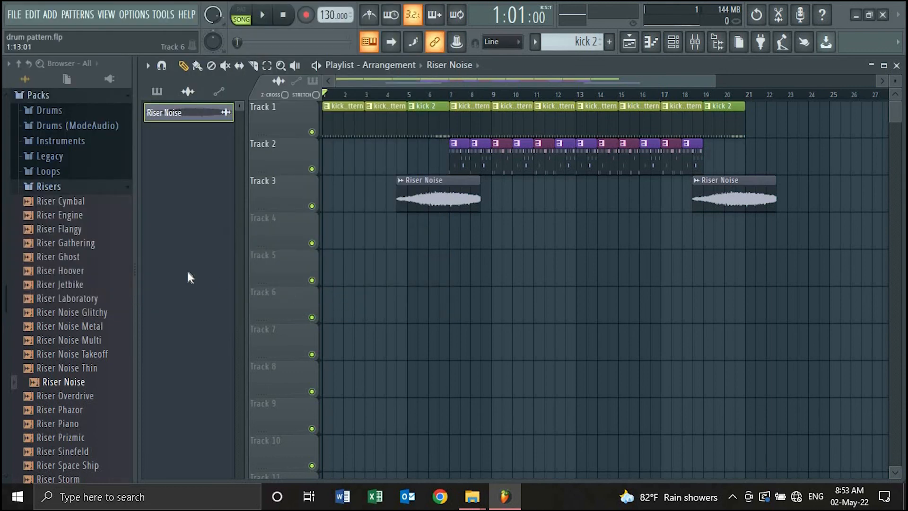
Export the song as an MP3 file named drum pattern song, and play the arrangement through
click(9, 13)
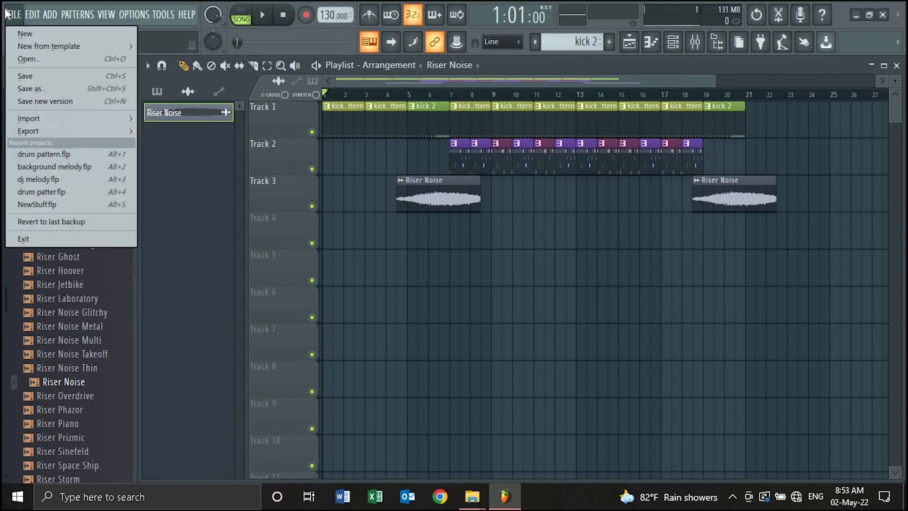
mouse_move(86, 132)
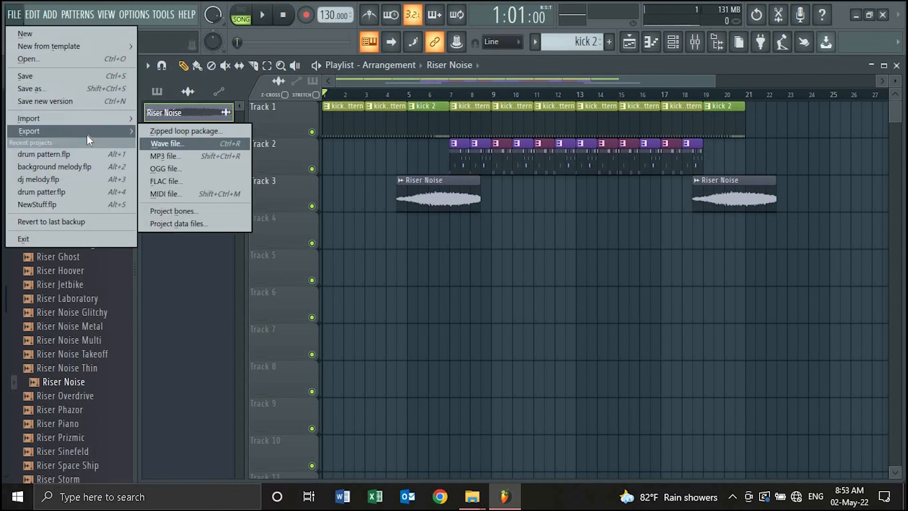
click(180, 156)
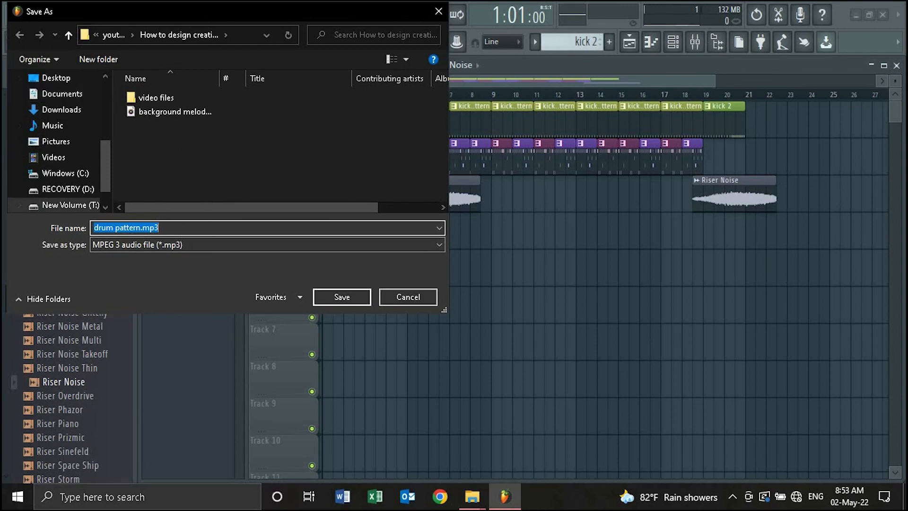
text(dr)
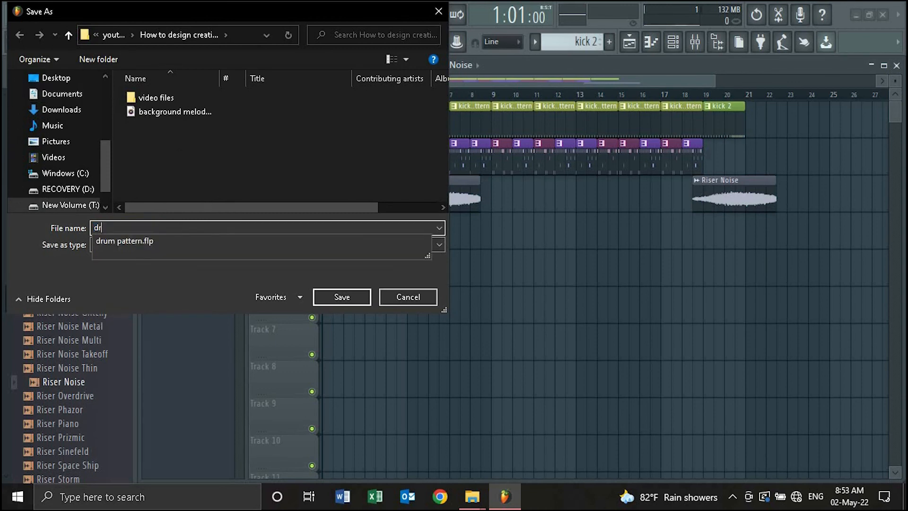
text(un)
key(BackSpace)
text(m pattern song)
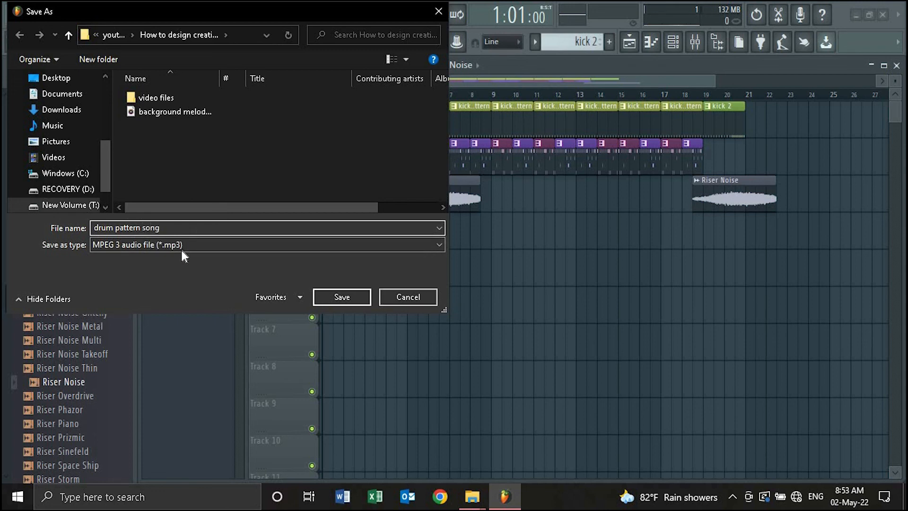
click(343, 297)
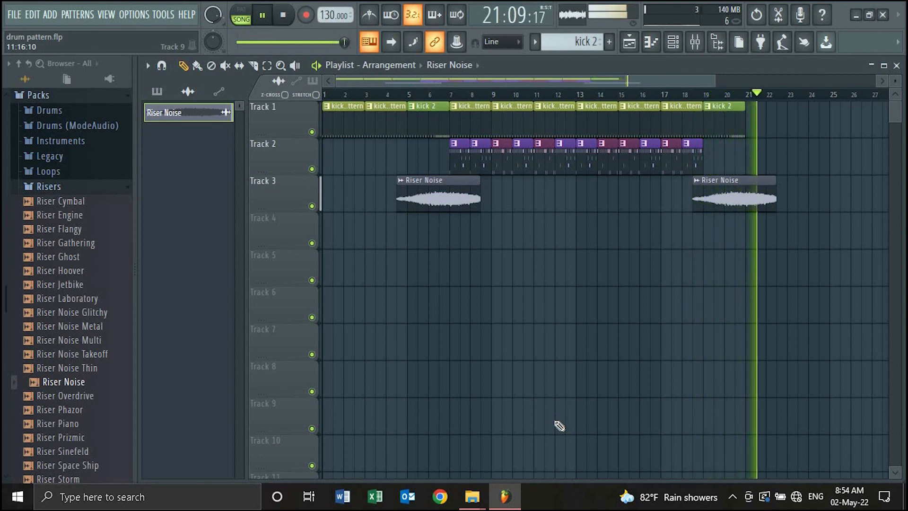
key(space)
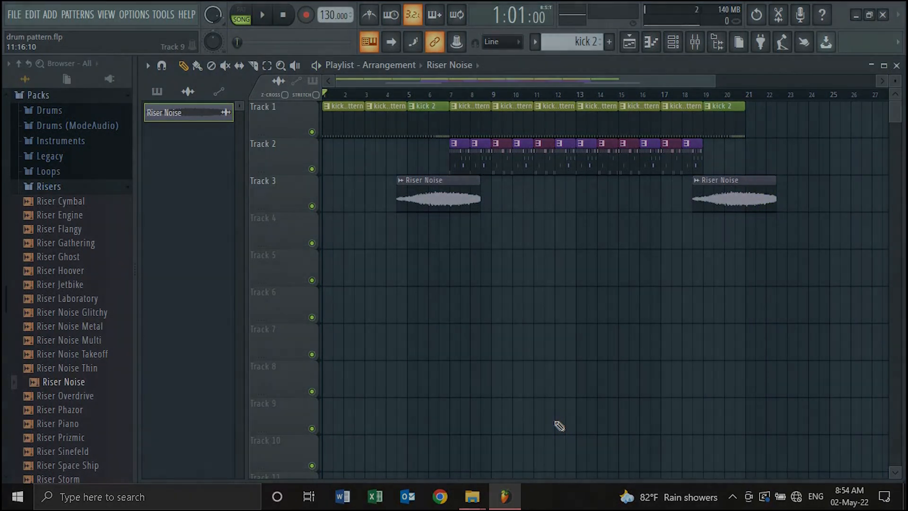